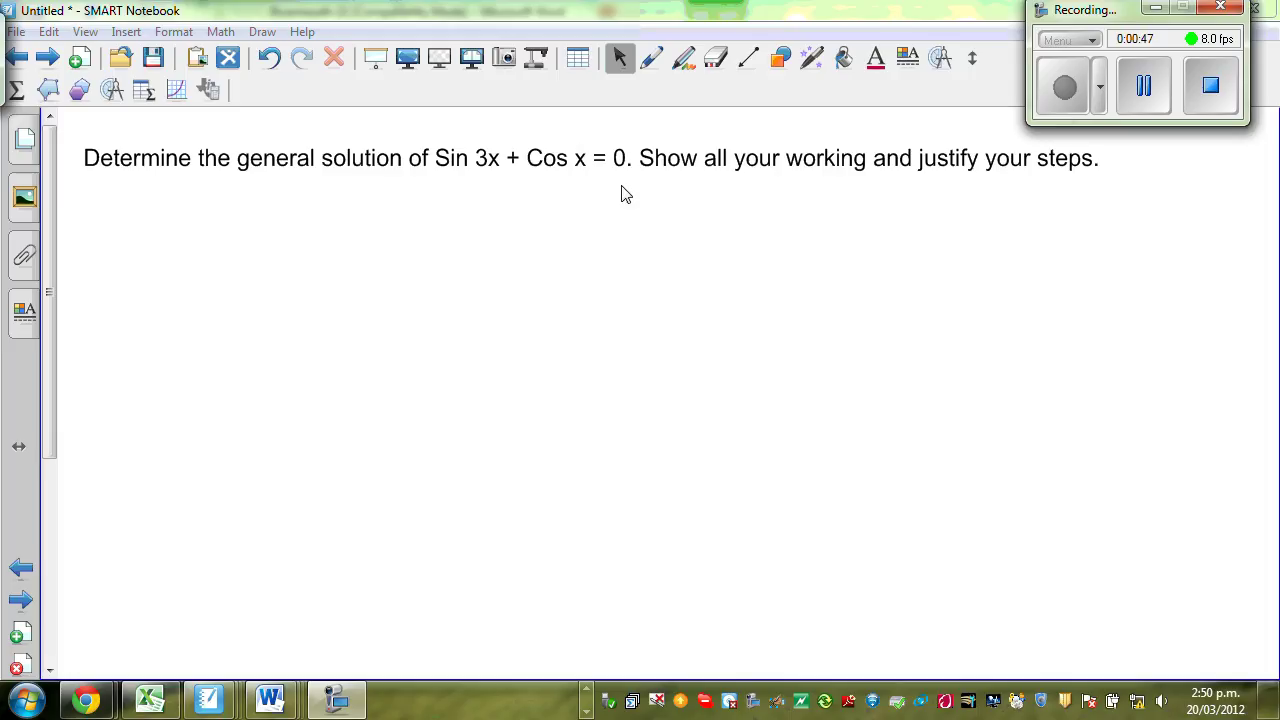
Select the Pen, write a test letter below the question, then erase it
click(652, 60)
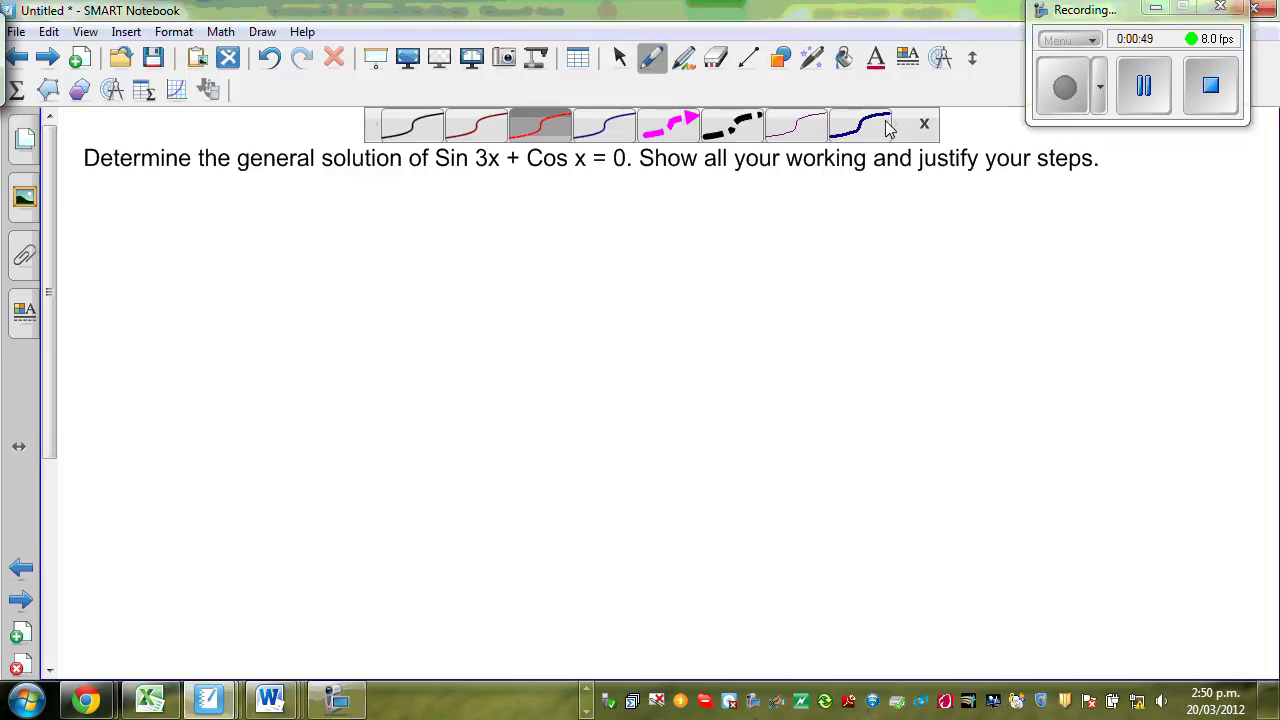
click(925, 126)
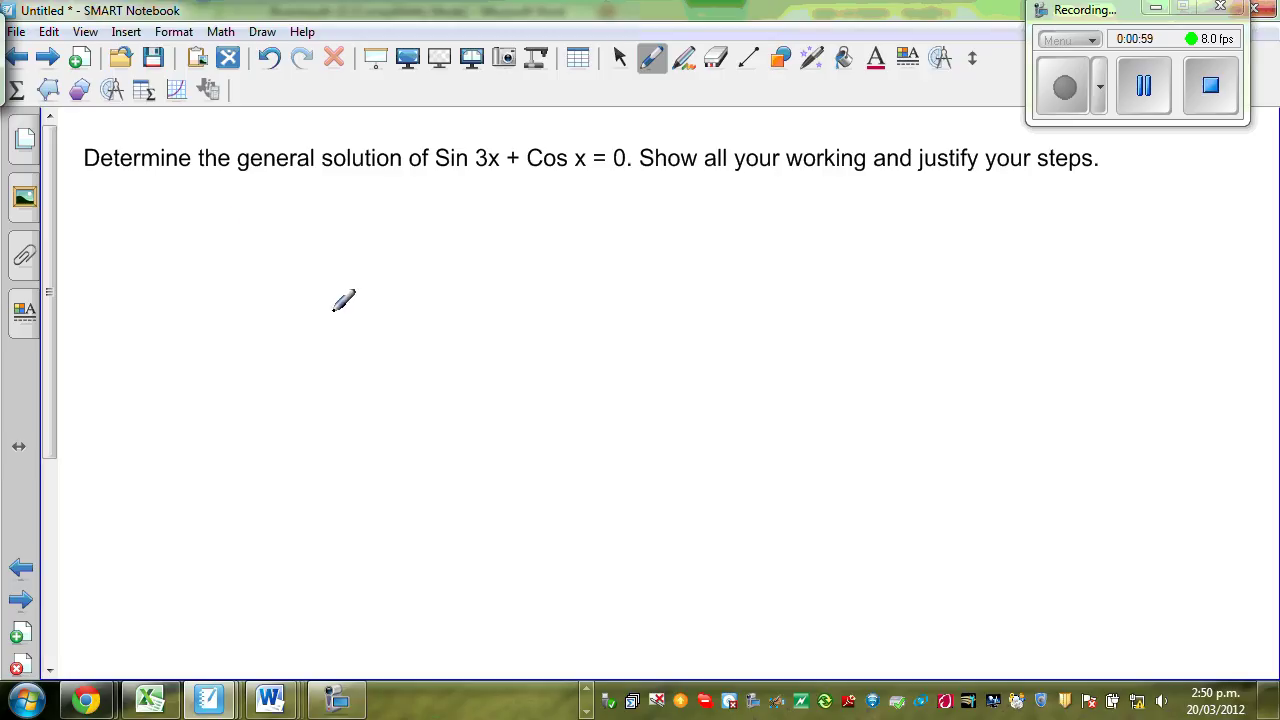
mouse_move(157, 228)
mouse_down()
mouse_move(141, 251)
mouse_move(246, 207)
mouse_up()
click(716, 57)
click(652, 58)
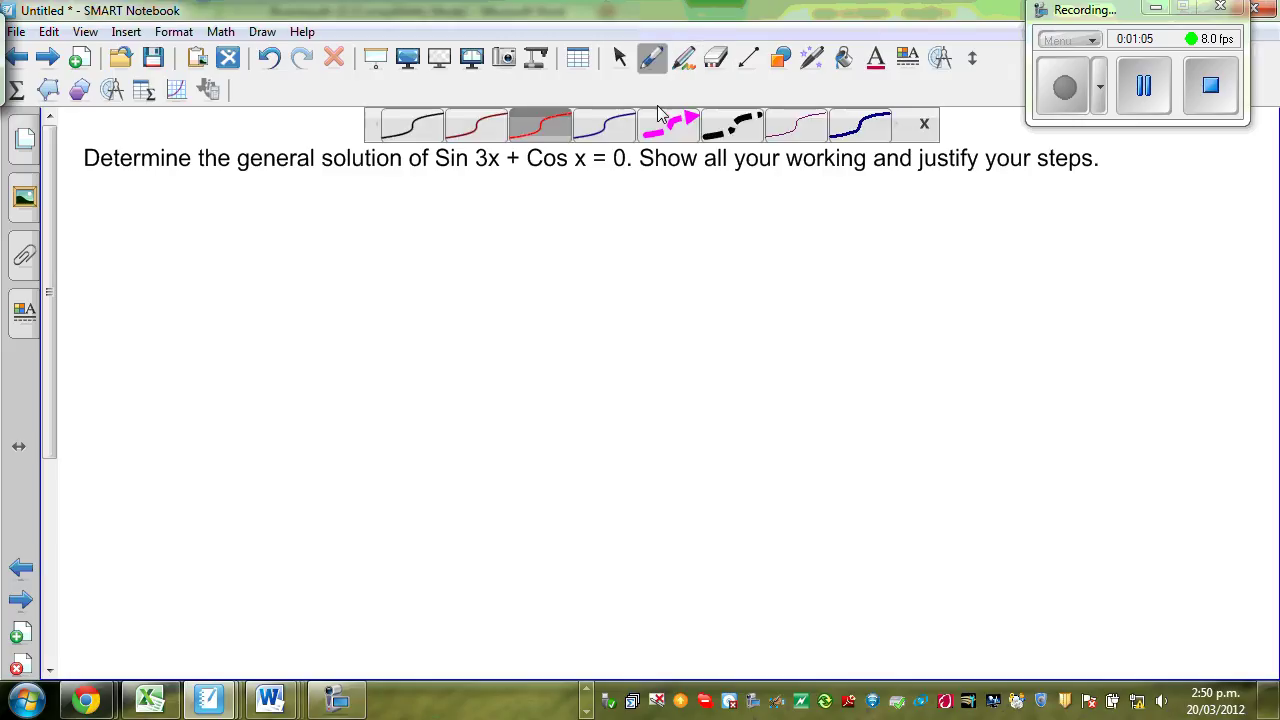
Choose the dark red pen style and begin writing 'Sin' below the question
click(716, 60)
click(652, 58)
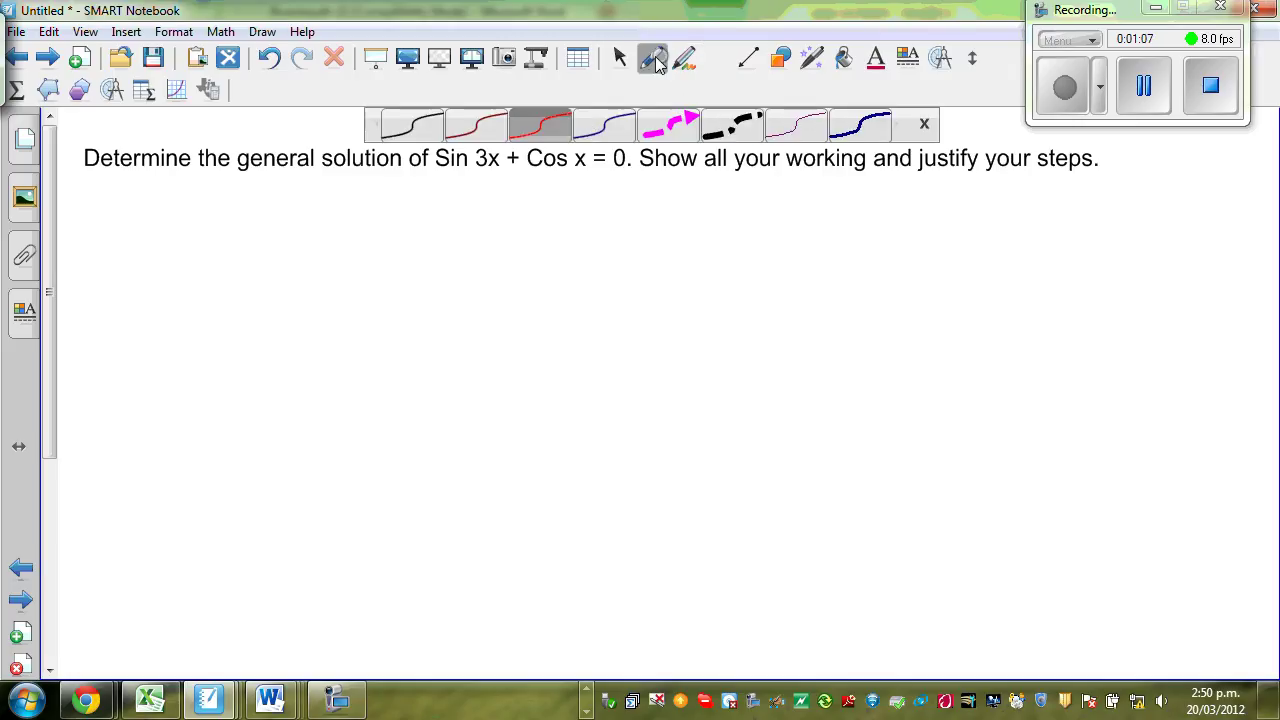
click(429, 130)
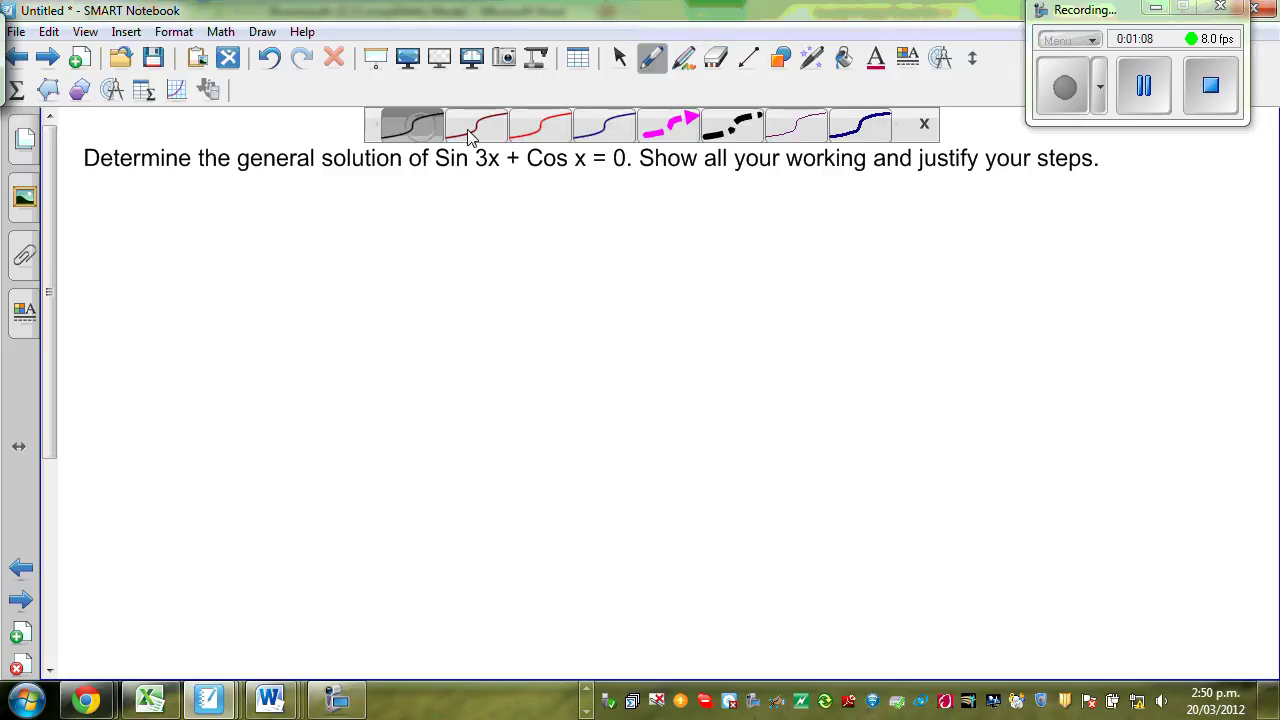
mouse_move(149, 215)
mouse_down()
mouse_move(131, 246)
mouse_move(212, 248)
mouse_up()
Handwrite 'Sin(3x) + Sin(90 − x) = 0' in red under the question
click(165, 219)
mouse_move(230, 206)
mouse_down()
mouse_move(226, 250)
mouse_move(262, 214)
mouse_move(285, 249)
mouse_move(392, 235)
mouse_move(379, 250)
mouse_up()
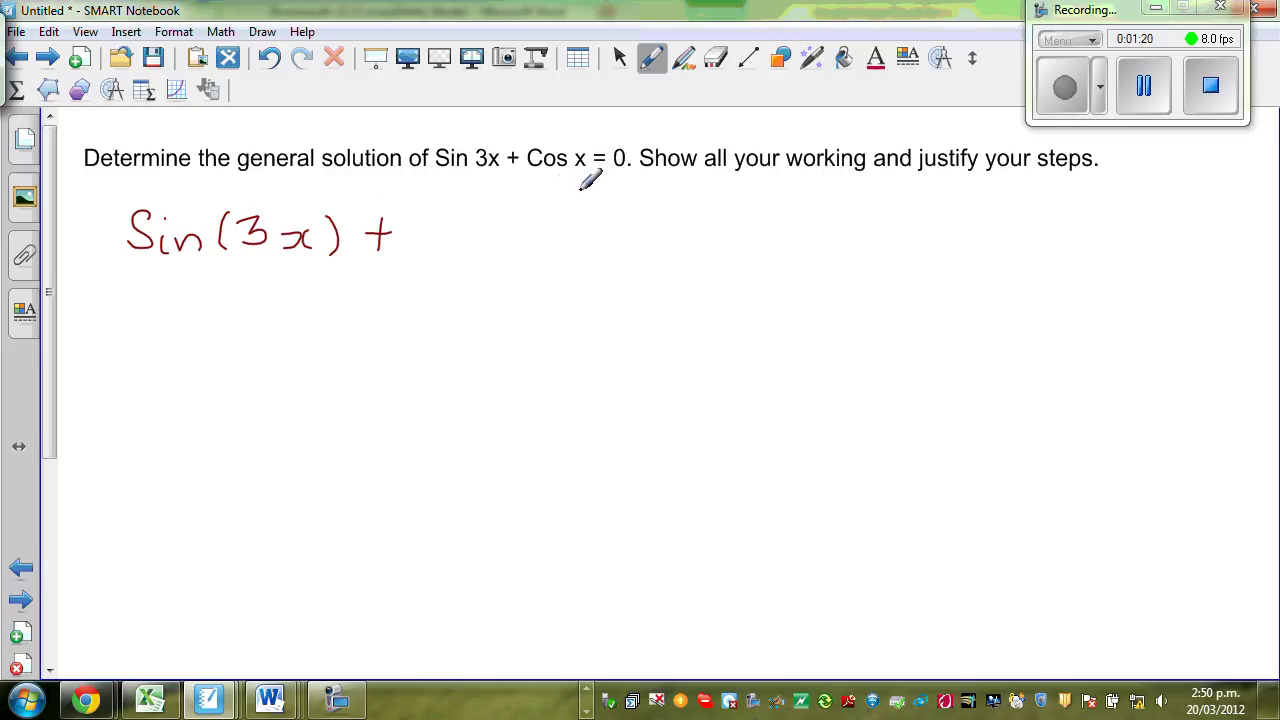
mouse_move(446, 209)
mouse_down()
mouse_move(423, 243)
mouse_move(456, 245)
mouse_move(487, 226)
mouse_move(500, 244)
mouse_move(541, 238)
mouse_move(572, 214)
mouse_move(664, 240)
mouse_up()
click(457, 212)
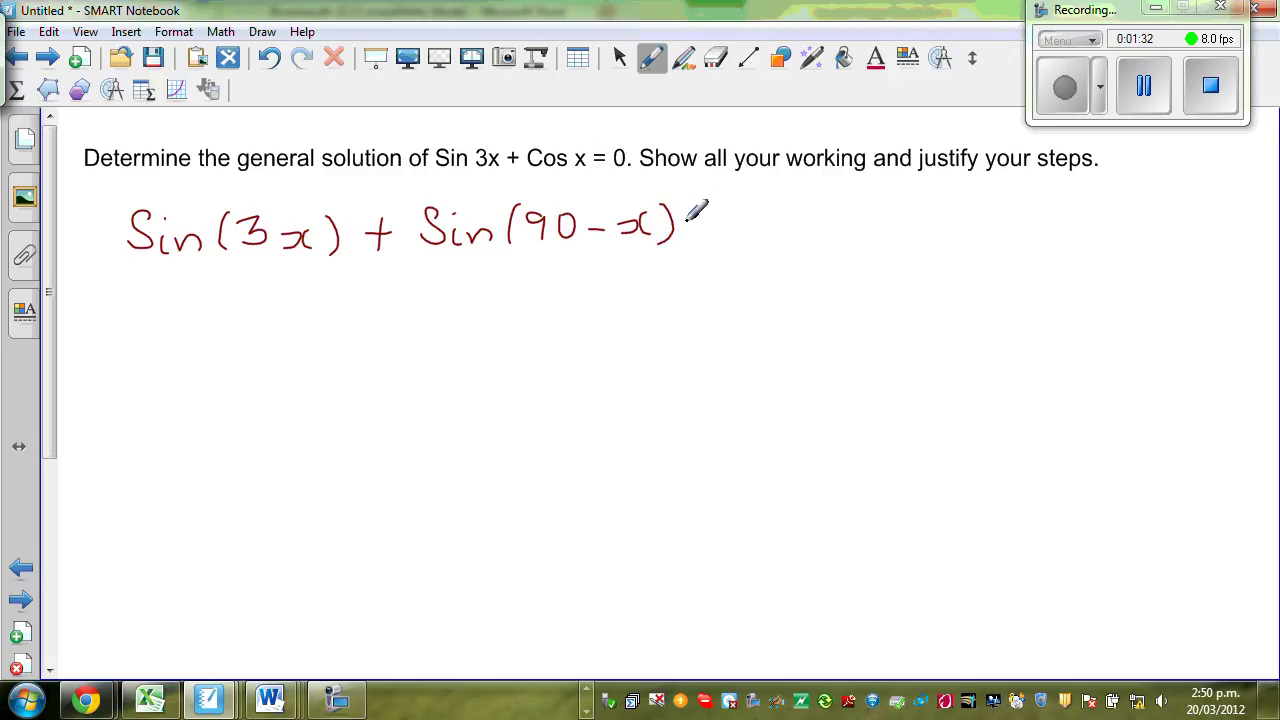
drag(684, 224, 714, 223)
drag(685, 234, 716, 233)
drag(782, 199, 781, 201)
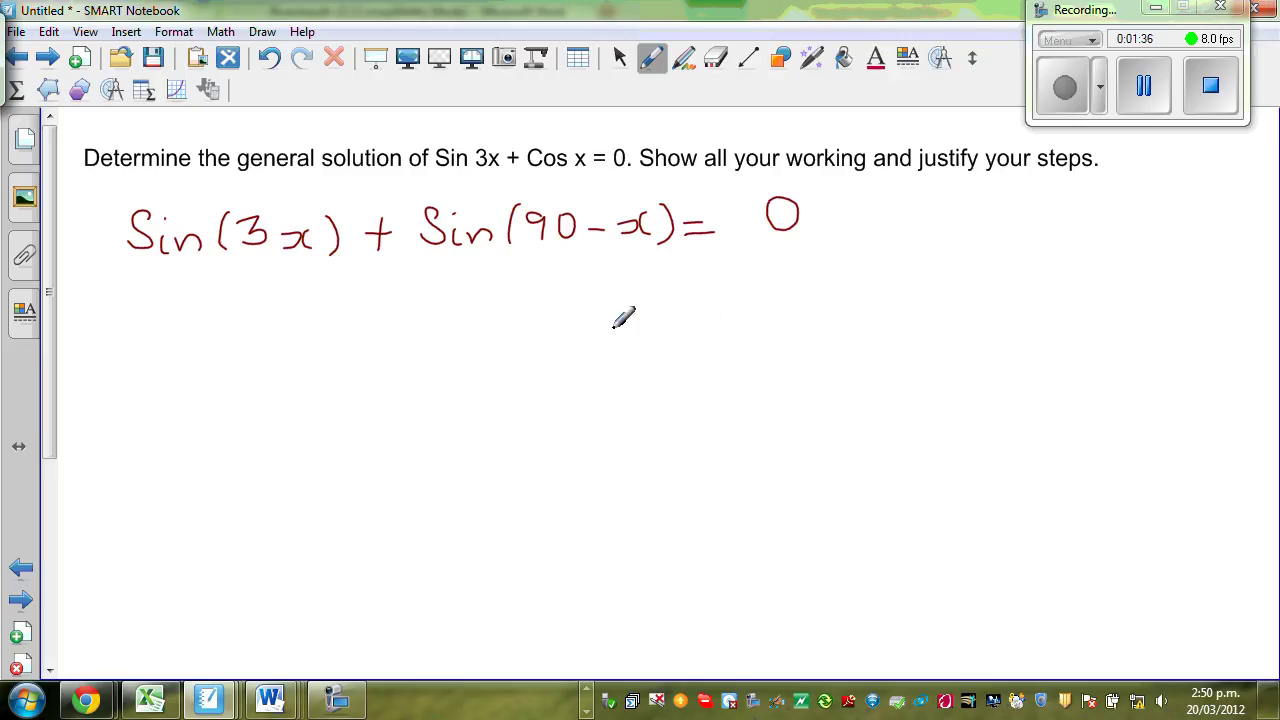
click(652, 60)
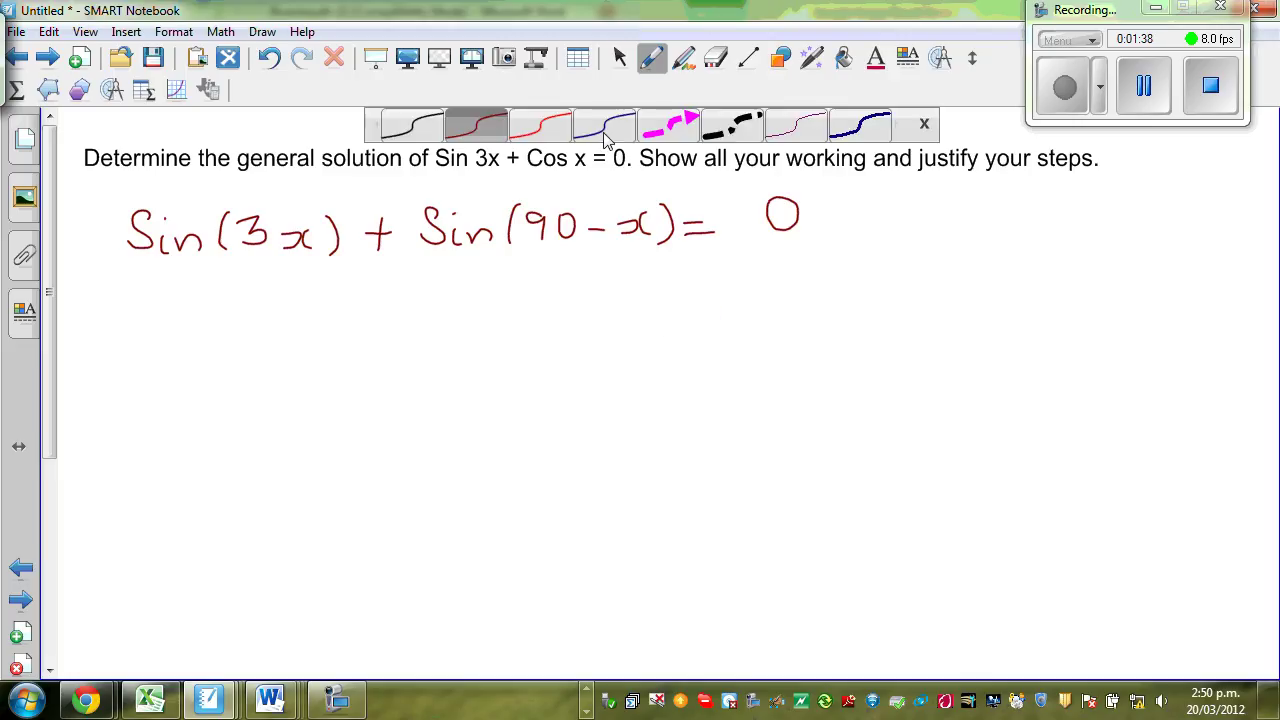
Switch to the blue pen and write the identity's left side 'Sin C + Sin D ='
click(605, 130)
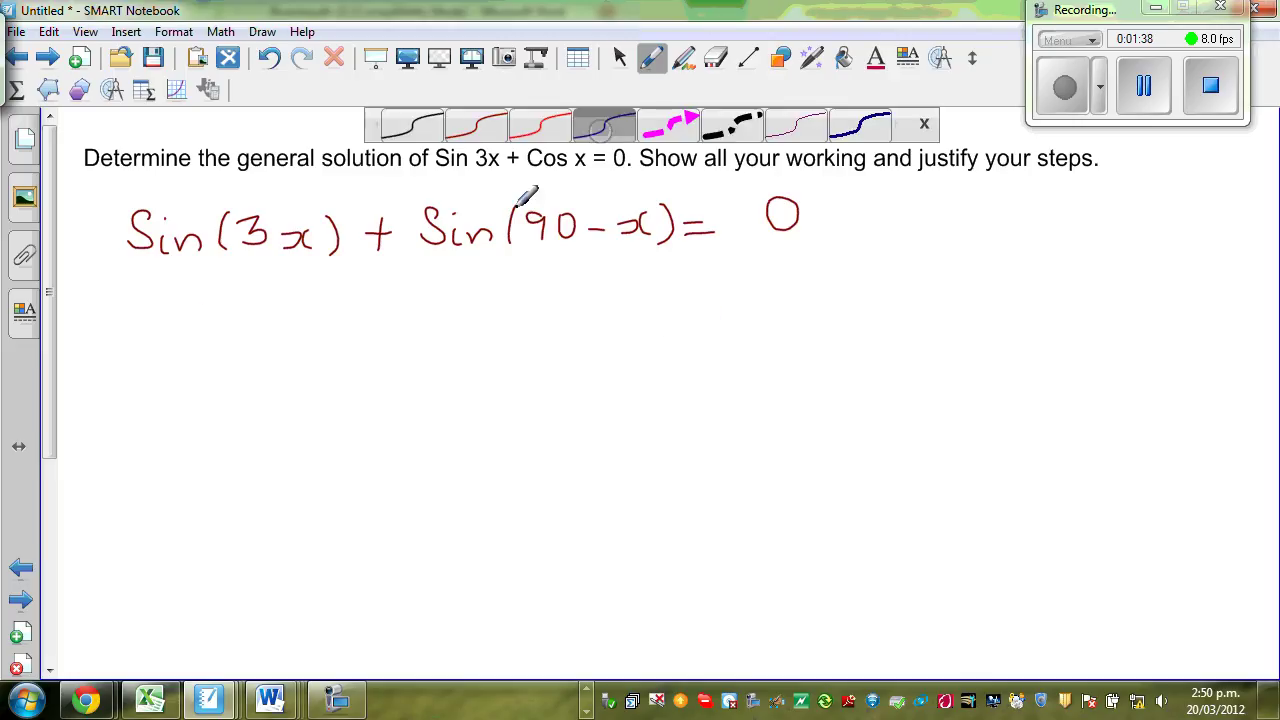
mouse_move(162, 304)
mouse_down()
mouse_move(147, 330)
mouse_move(170, 327)
mouse_move(173, 307)
mouse_move(184, 322)
mouse_move(317, 319)
mouse_up()
click(167, 300)
drag(304, 306, 305, 332)
mouse_move(384, 298)
mouse_down()
mouse_move(360, 326)
mouse_move(400, 327)
mouse_move(428, 309)
mouse_move(433, 326)
mouse_move(461, 323)
mouse_up()
mouse_move(458, 297)
mouse_down()
mouse_move(476, 299)
mouse_move(462, 322)
mouse_move(540, 305)
mouse_move(540, 316)
mouse_up()
Write the identity's right side '2Sin((C+D)/2)Cos((C−D)/2)'
mouse_move(614, 292)
mouse_down()
mouse_move(656, 282)
mouse_move(671, 310)
mouse_move(685, 298)
mouse_move(690, 310)
mouse_move(692, 292)
mouse_move(718, 302)
mouse_move(808, 290)
mouse_move(852, 312)
mouse_move(826, 343)
mouse_up()
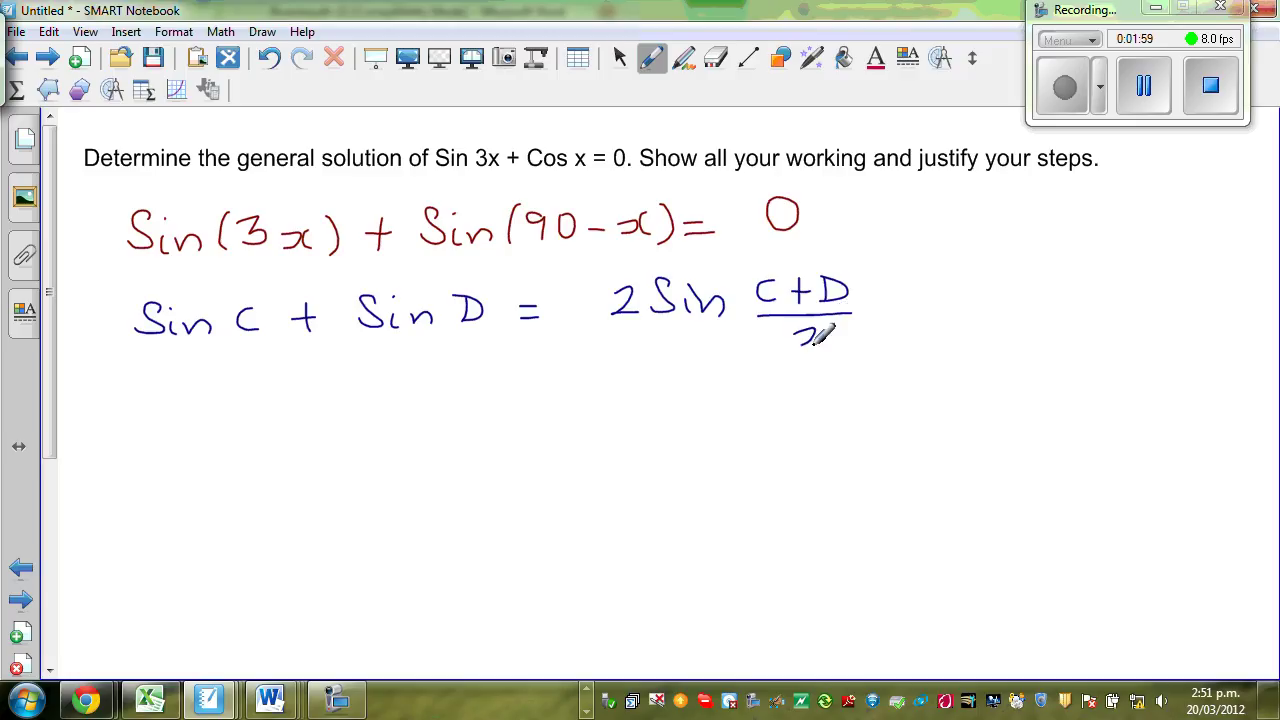
drag(748, 283, 746, 342)
drag(872, 263, 876, 331)
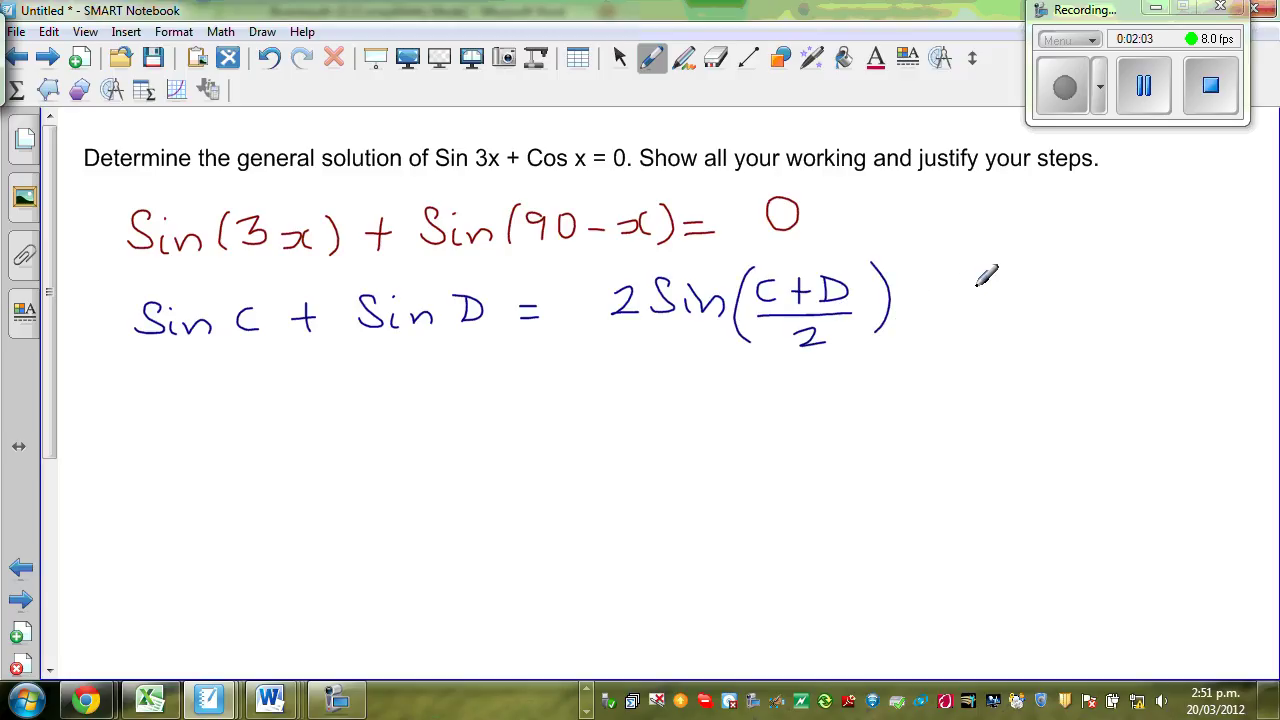
mouse_move(940, 268)
mouse_down()
mouse_move(945, 300)
mouse_move(956, 286)
mouse_move(984, 297)
mouse_move(967, 296)
mouse_up()
mouse_move(1016, 255)
mouse_down()
mouse_move(1010, 318)
mouse_move(1028, 284)
mouse_move(1080, 267)
mouse_move(1106, 278)
mouse_up()
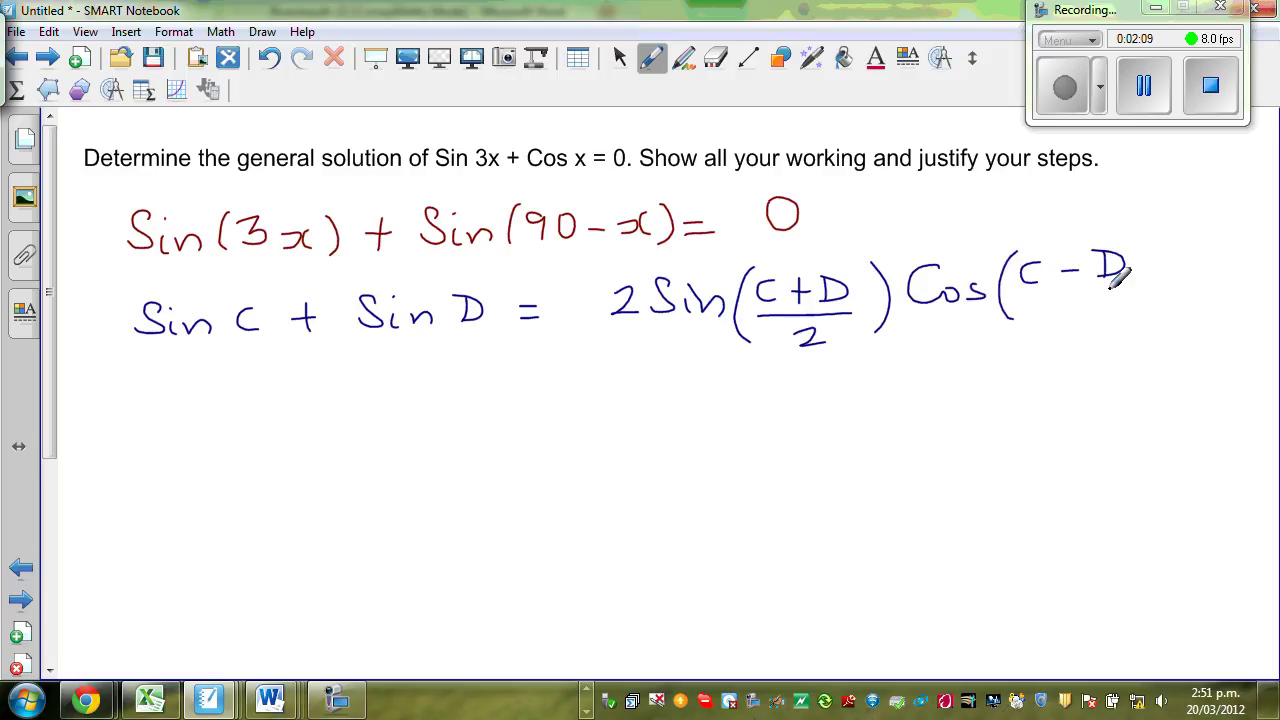
mouse_move(1022, 288)
mouse_down()
mouse_move(1127, 286)
mouse_move(1108, 324)
mouse_up()
mouse_move(1147, 243)
mouse_down()
mouse_move(1162, 300)
mouse_move(1150, 322)
mouse_up()
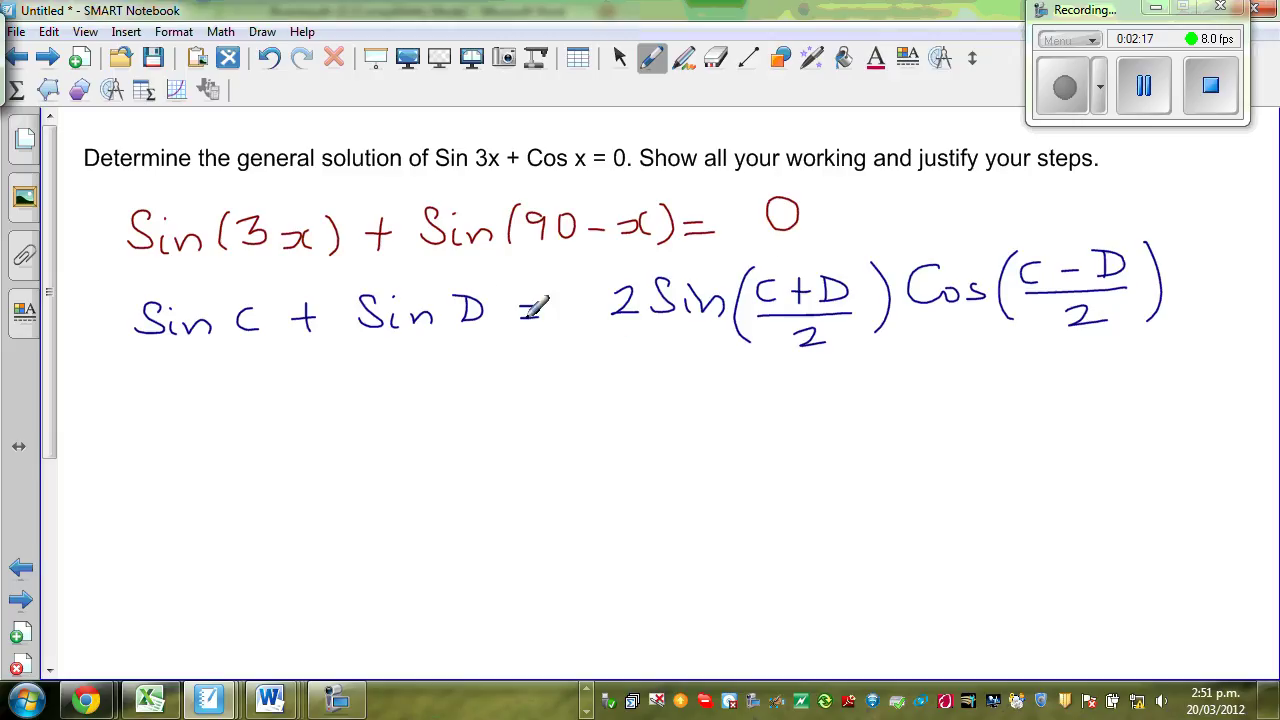
Switch back to dark red and write '2 Sin[(3x+90−x)/2]' on a new line
click(650, 62)
click(472, 128)
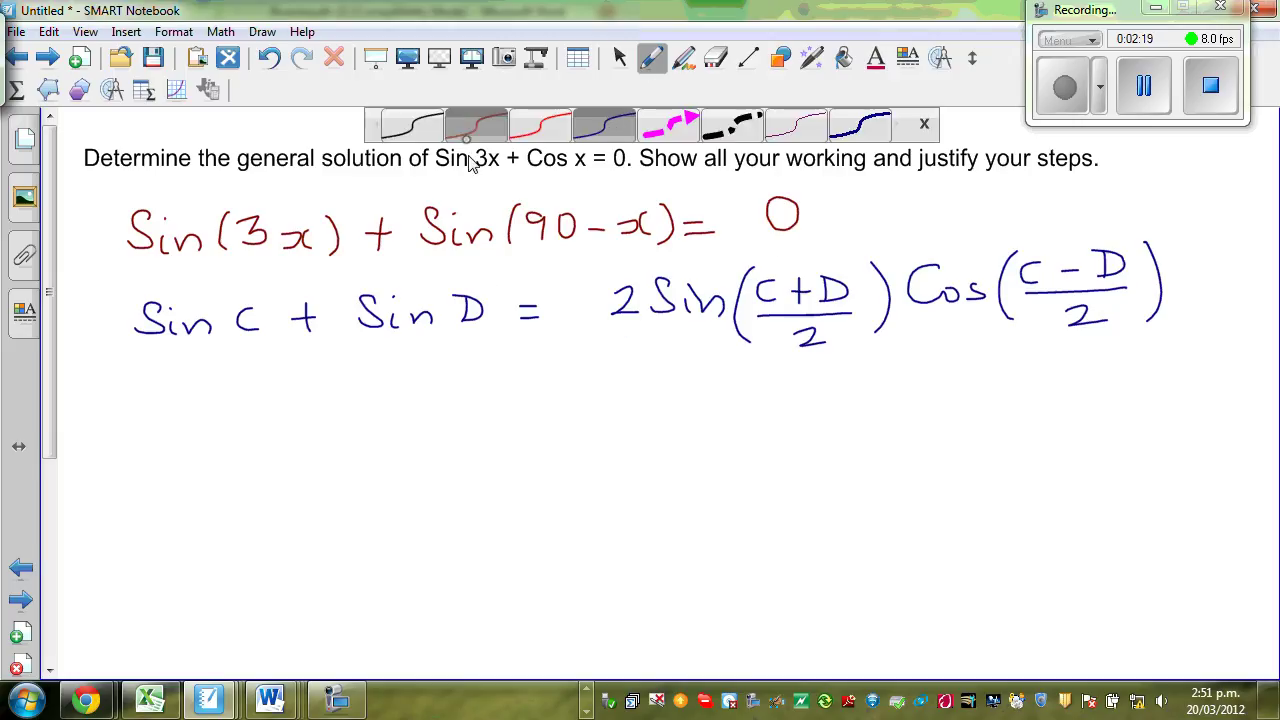
mouse_move(100, 430)
mouse_down()
mouse_move(140, 455)
mouse_move(226, 417)
mouse_move(224, 433)
mouse_move(256, 446)
mouse_up()
mouse_move(266, 401)
mouse_down()
mouse_move(246, 465)
mouse_move(265, 471)
mouse_move(308, 407)
mouse_move(286, 431)
mouse_move(377, 440)
mouse_up()
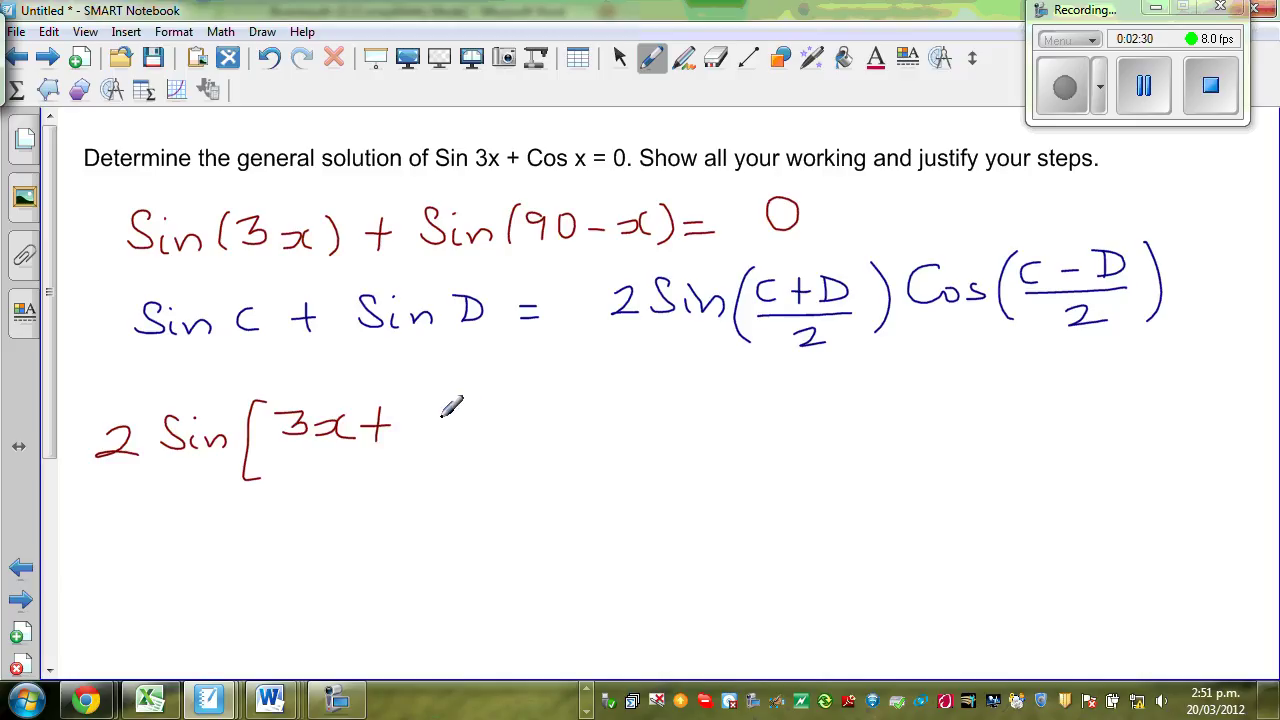
mouse_move(432, 408)
mouse_down()
mouse_move(432, 426)
mouse_move(526, 424)
mouse_up()
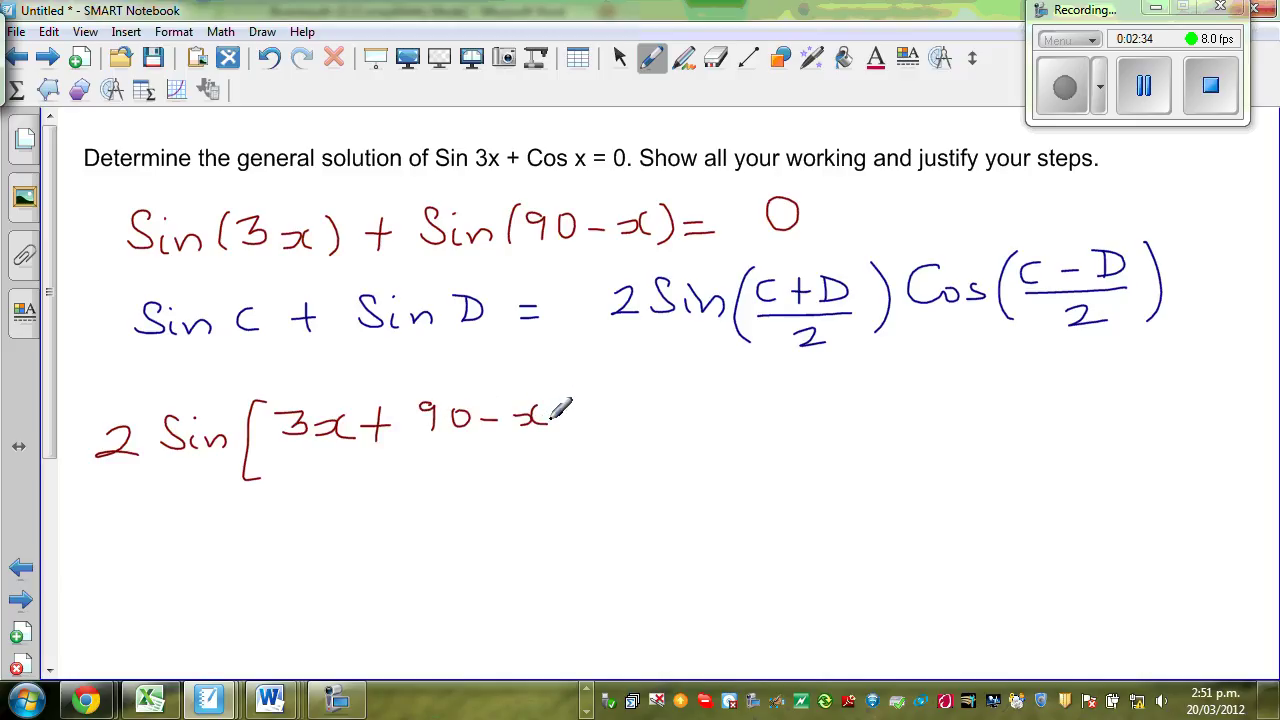
drag(290, 448, 490, 444)
drag(380, 448, 418, 478)
mouse_move(560, 394)
mouse_down()
mouse_move(589, 464)
mouse_move(556, 470)
mouse_up()
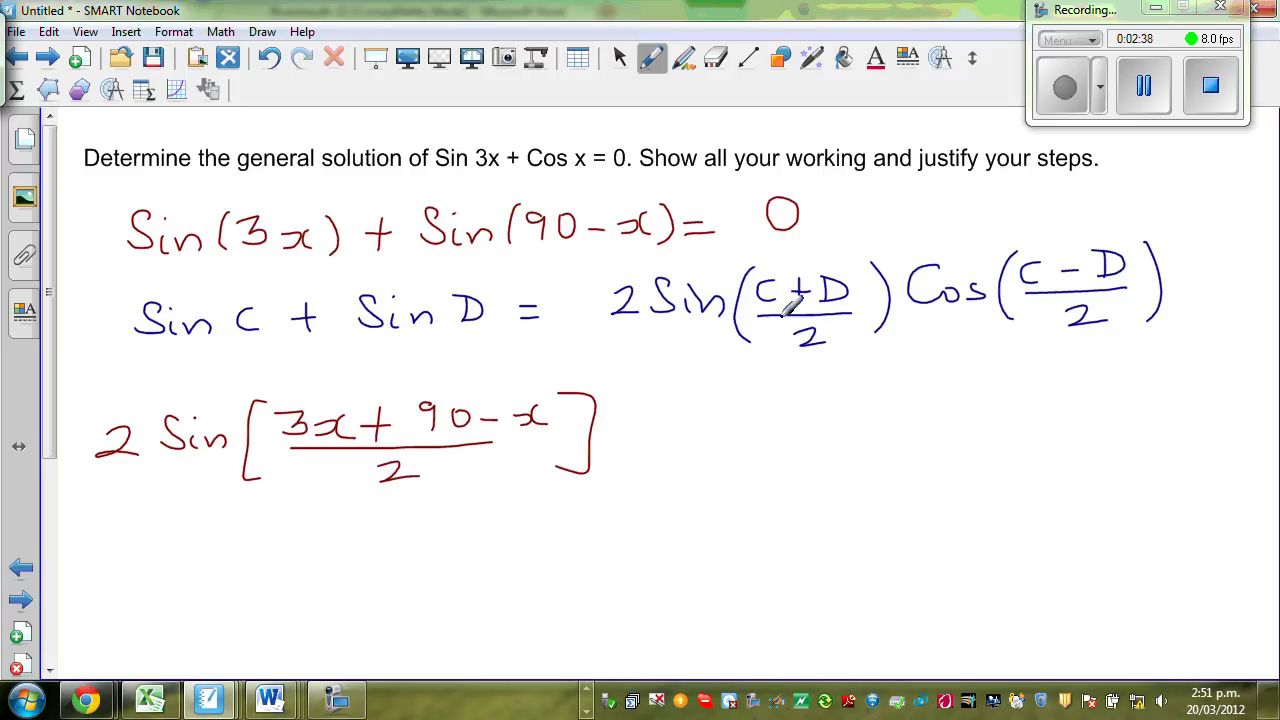
Complete the line with 'Cos[(3x−90+x)/2] = 0'
mouse_move(628, 416)
mouse_down()
mouse_move(626, 440)
mouse_move(666, 424)
mouse_move(658, 436)
mouse_up()
drag(712, 384, 718, 462)
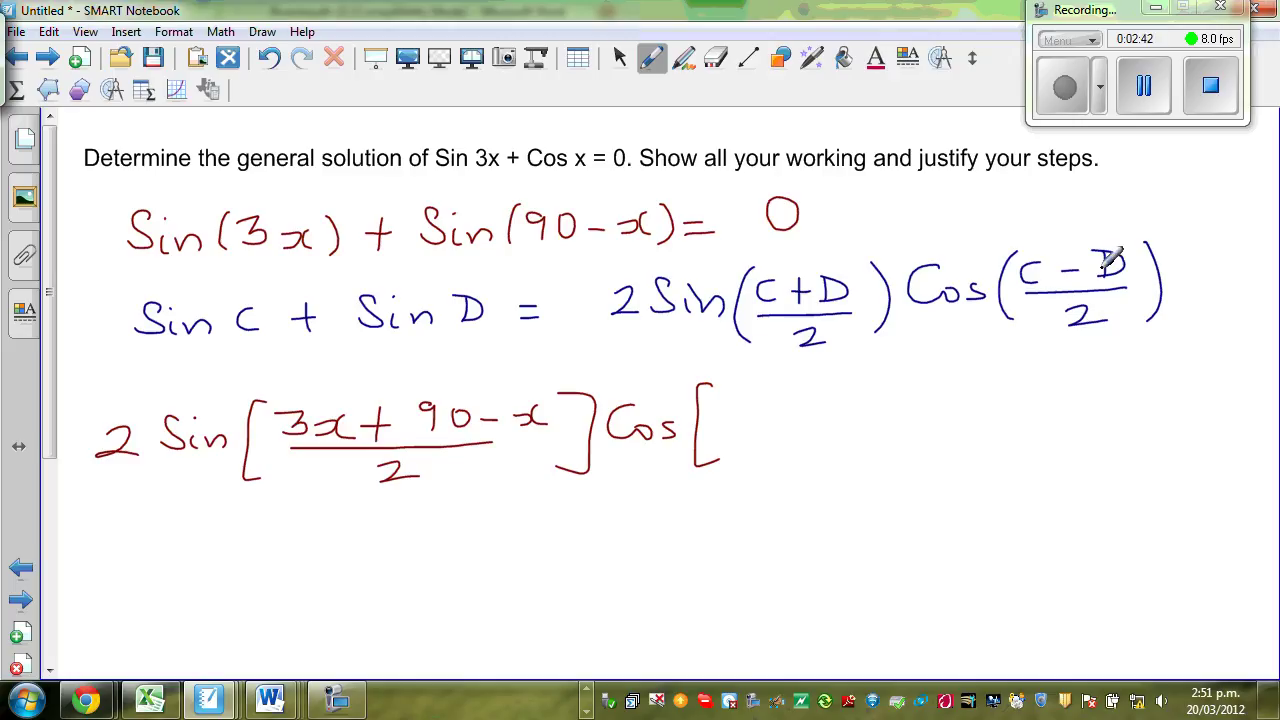
mouse_move(724, 390)
mouse_down()
mouse_move(754, 414)
mouse_move(786, 395)
mouse_move(791, 415)
mouse_move(781, 381)
mouse_move(848, 390)
mouse_move(831, 397)
mouse_move(890, 376)
mouse_move(905, 404)
mouse_move(905, 389)
mouse_move(960, 395)
mouse_up()
mouse_move(947, 383)
mouse_down()
mouse_move(946, 407)
mouse_move(990, 402)
mouse_up()
drag(1012, 372, 1008, 402)
drag(746, 430, 972, 430)
drag(848, 446, 886, 459)
drag(1012, 358, 1016, 450)
mouse_move(1078, 391)
mouse_down()
mouse_move(1102, 390)
mouse_move(1103, 403)
mouse_move(1139, 386)
mouse_up()
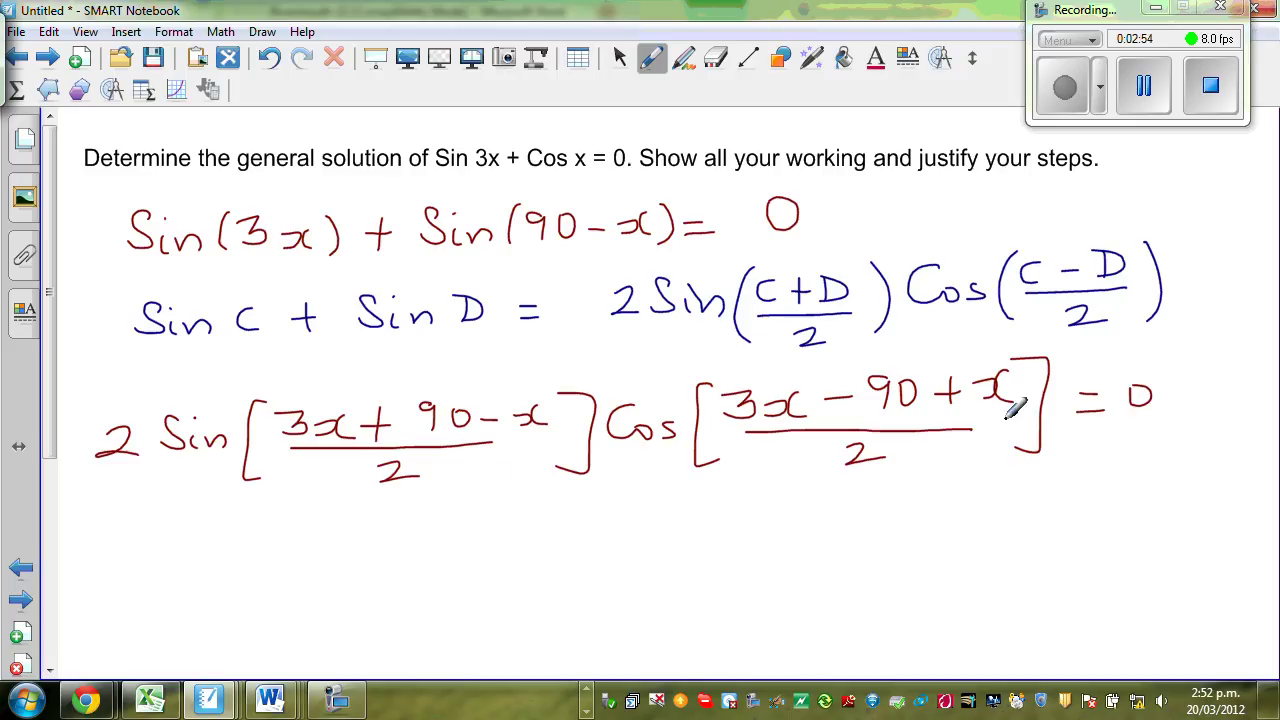
drag(52, 396, 52, 440)
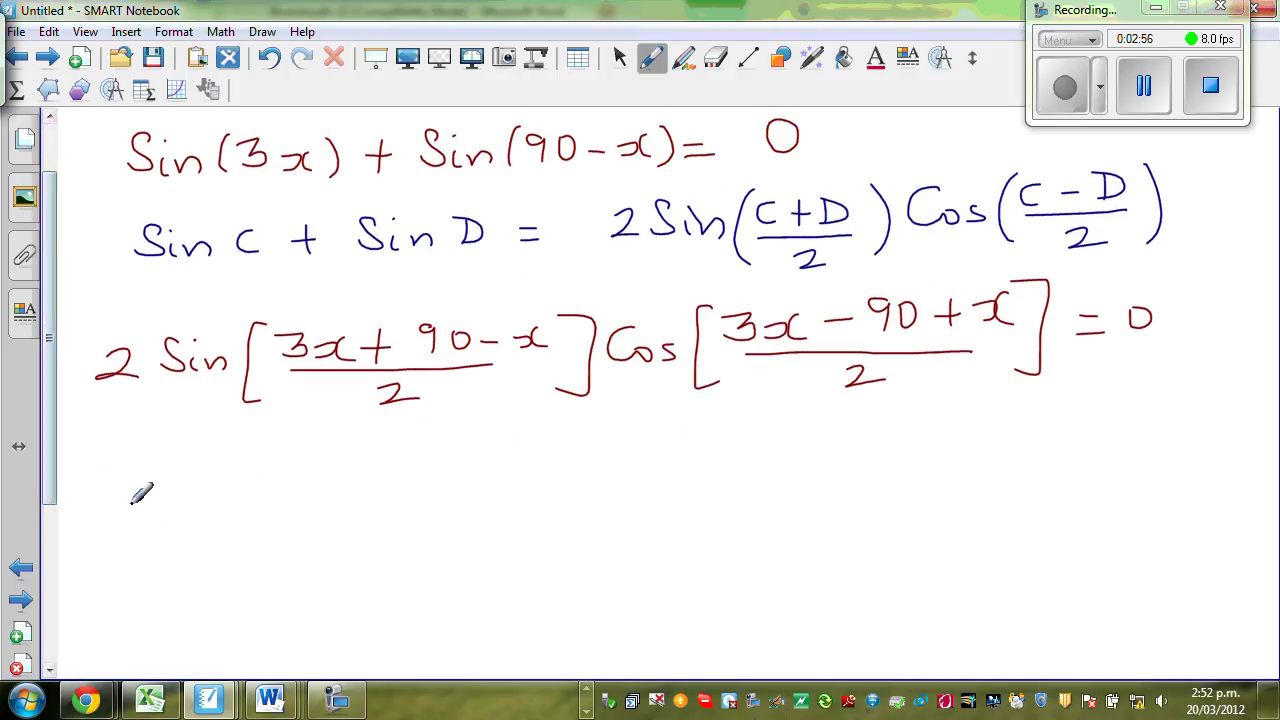
Write '2 Sin[(2x+90)/2]' on a new line
drag(110, 497, 133, 520)
mouse_move(189, 489)
mouse_down()
mouse_move(163, 516)
mouse_move(201, 516)
mouse_up()
drag(201, 483, 240, 515)
drag(287, 462, 286, 537)
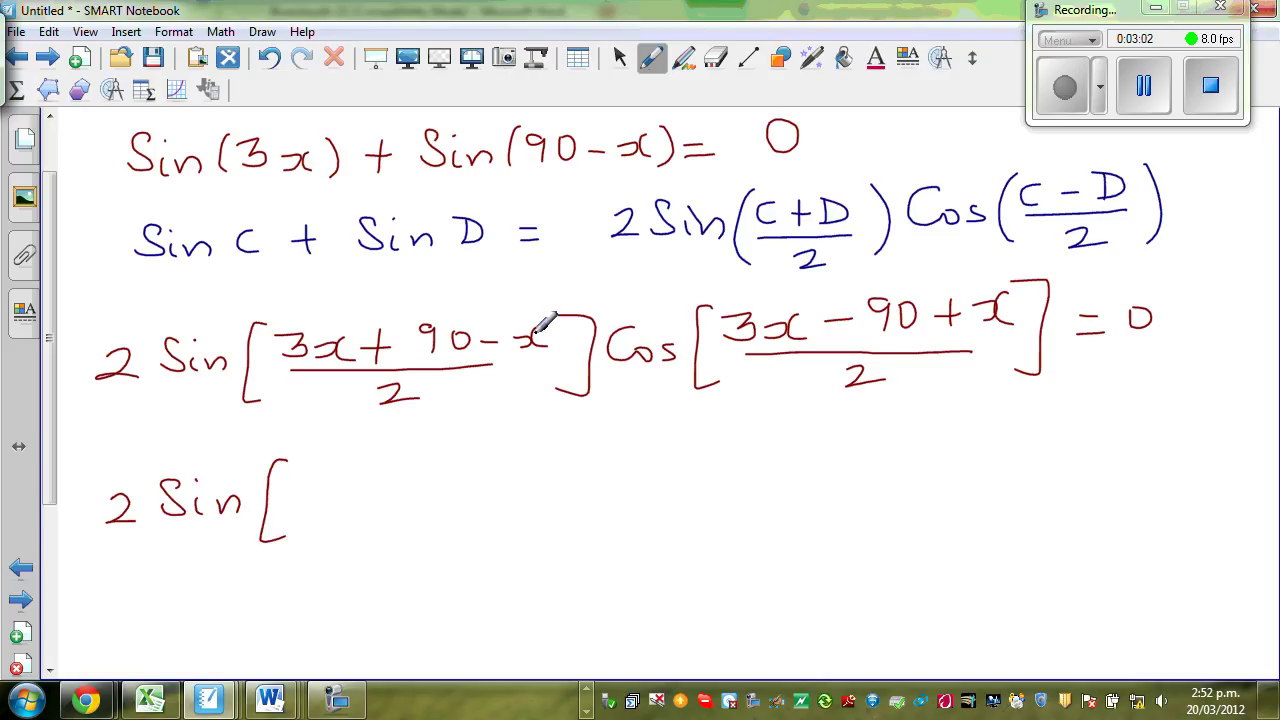
drag(309, 466, 356, 490)
mouse_move(390, 481)
mouse_down()
mouse_move(416, 479)
mouse_move(404, 495)
mouse_up()
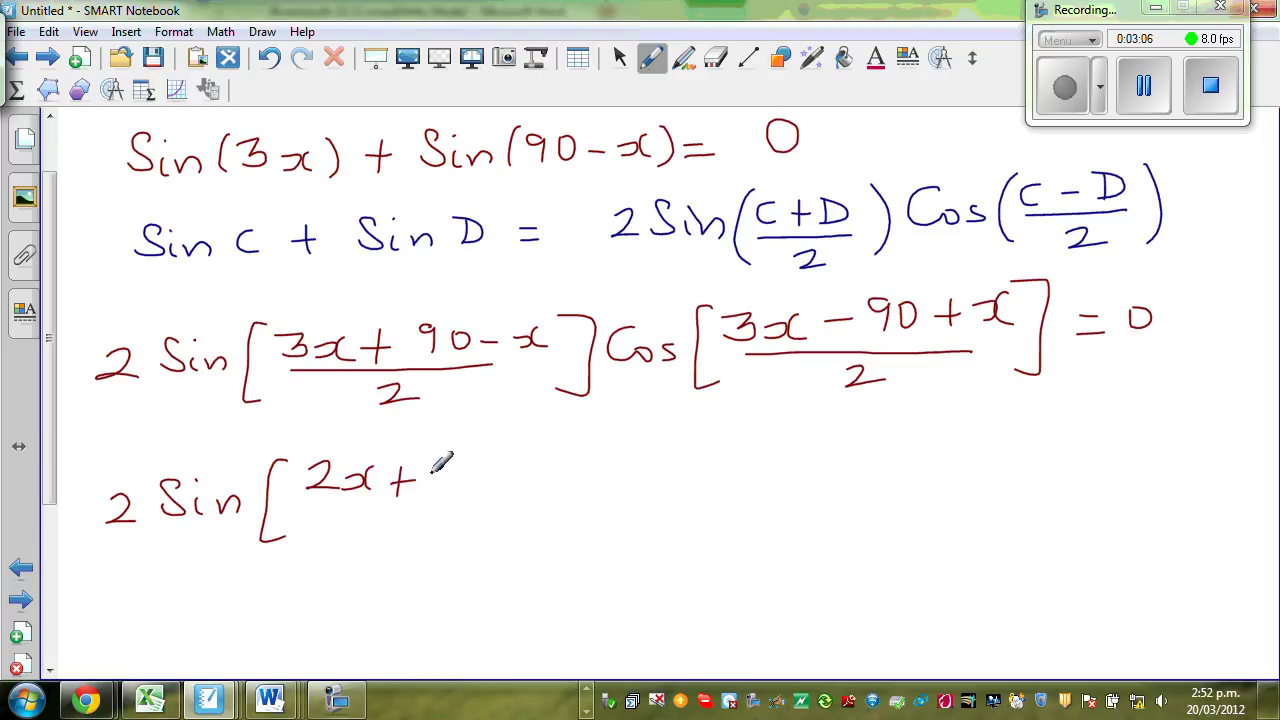
mouse_move(451, 459)
mouse_down()
mouse_move(453, 490)
mouse_move(472, 462)
mouse_up()
drag(322, 497, 468, 494)
drag(387, 520, 428, 535)
mouse_move(509, 455)
mouse_down()
mouse_move(537, 497)
mouse_move(513, 527)
mouse_up()
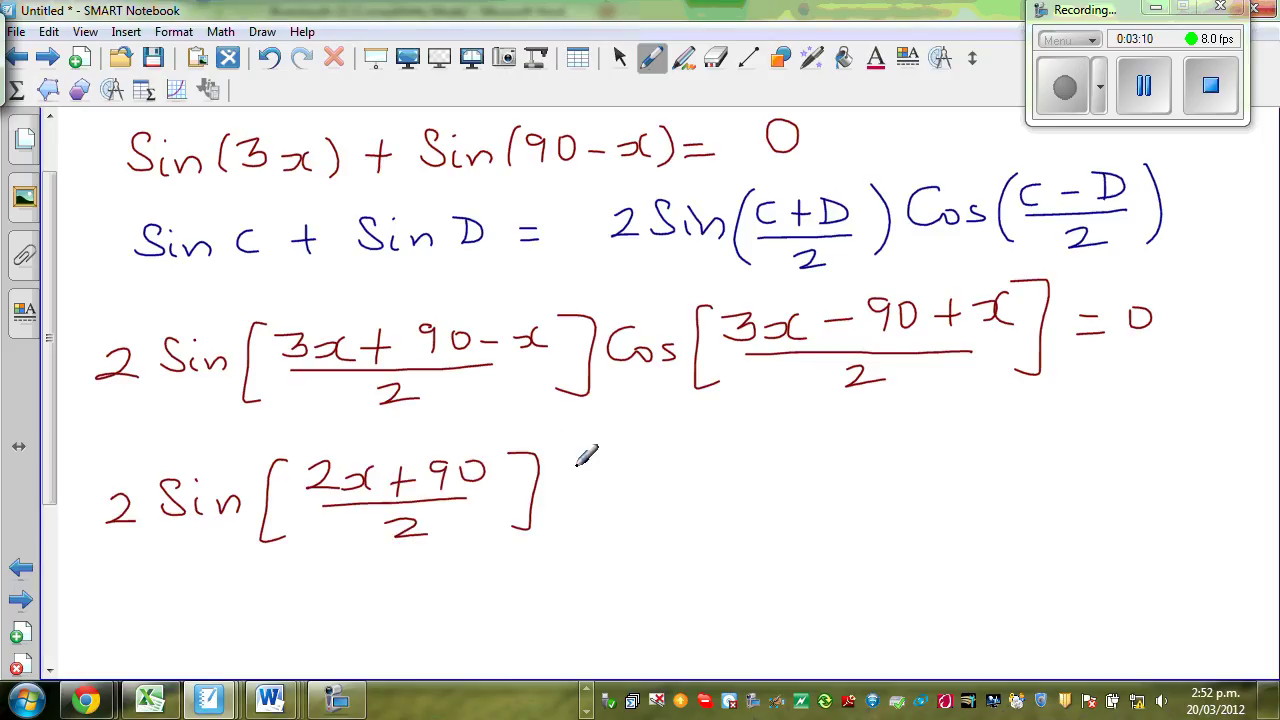
Finish the line with 'Cos[(4x+90)/2] = 0'
drag(591, 467, 593, 494)
drag(610, 474, 623, 491)
mouse_move(680, 436)
mouse_down()
mouse_move(658, 480)
mouse_move(680, 515)
mouse_up()
mouse_move(692, 438)
mouse_down()
mouse_move(705, 472)
mouse_move(734, 462)
mouse_up()
drag(744, 448, 738, 468)
mouse_move(756, 462)
mouse_down()
mouse_move(782, 460)
mouse_move(769, 476)
mouse_up()
mouse_move(820, 440)
mouse_down()
mouse_move(816, 466)
mouse_move(842, 440)
mouse_up()
mouse_move(697, 480)
mouse_down()
mouse_move(825, 478)
mouse_move(796, 516)
mouse_up()
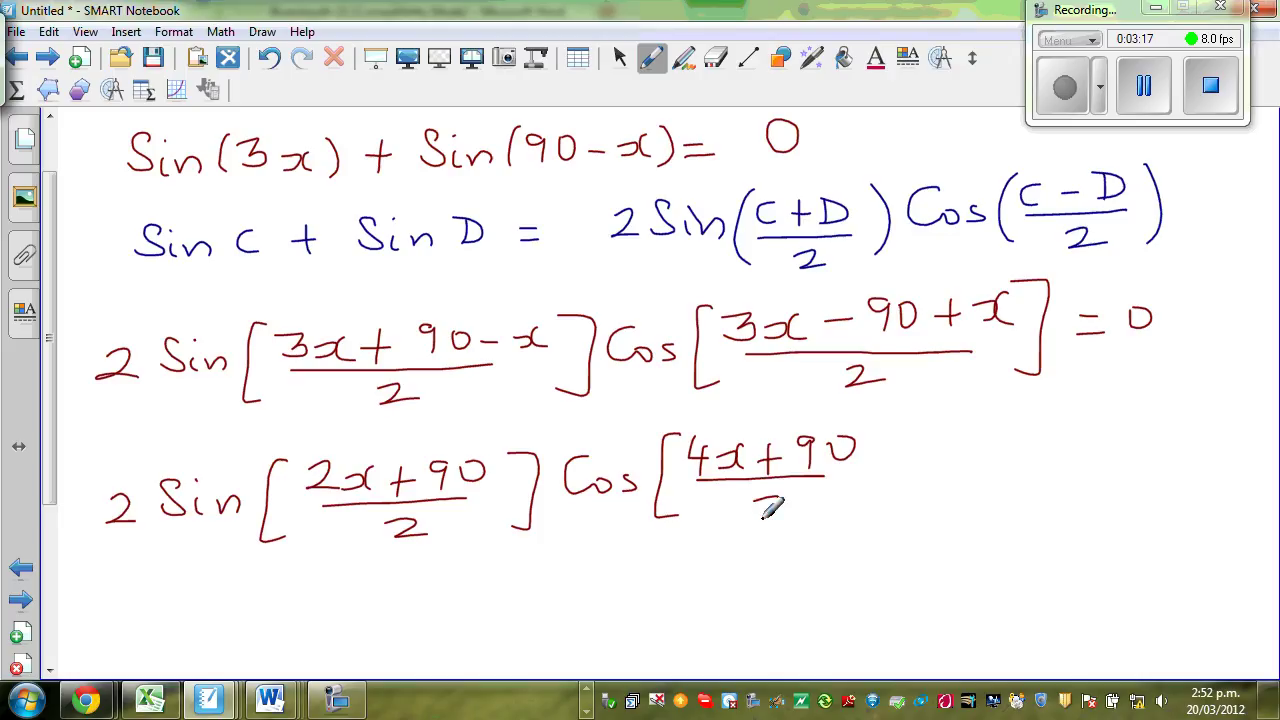
drag(856, 424, 858, 512)
drag(952, 461, 970, 460)
drag(952, 471, 972, 470)
mouse_move(1022, 432)
mouse_down()
mouse_move(1024, 450)
mouse_move(1052, 432)
mouse_up()
drag(50, 415, 48, 489)
Begin the next line with '2 Sin[x+45] Cos('
drag(121, 523, 162, 553)
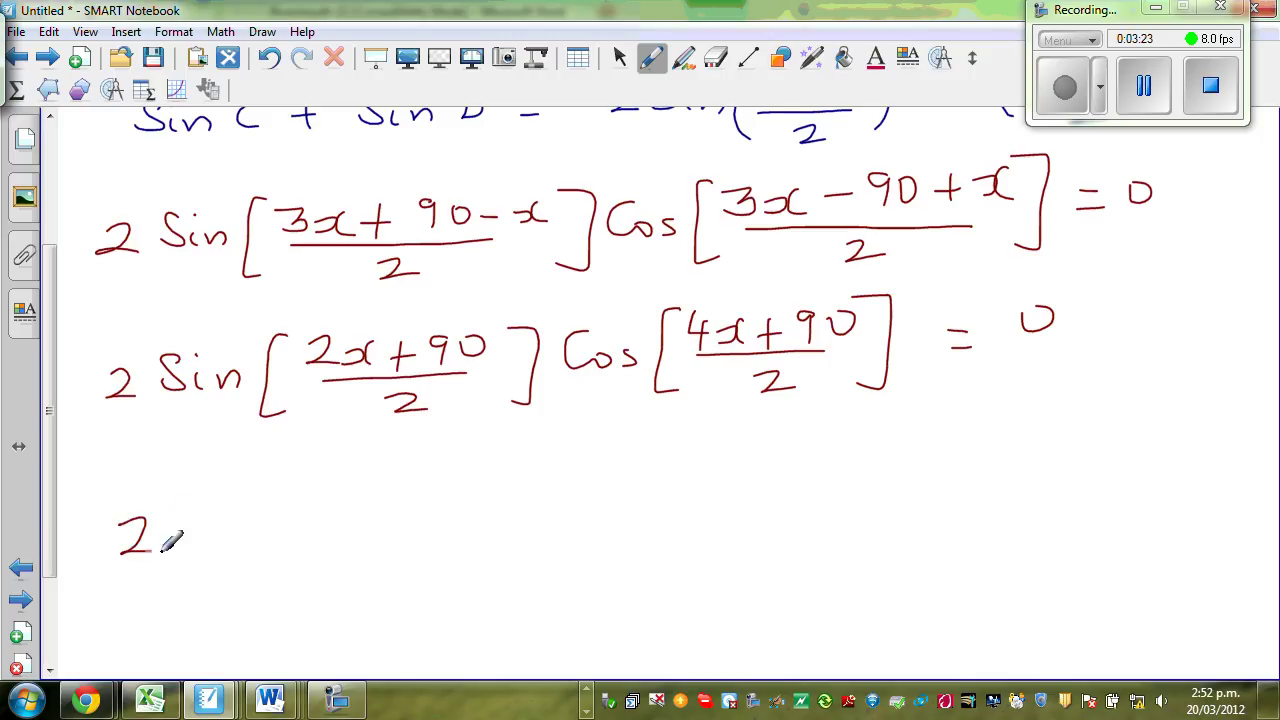
mouse_move(201, 508)
mouse_down()
mouse_move(203, 546)
mouse_move(205, 534)
mouse_move(261, 540)
mouse_up()
drag(310, 486, 316, 558)
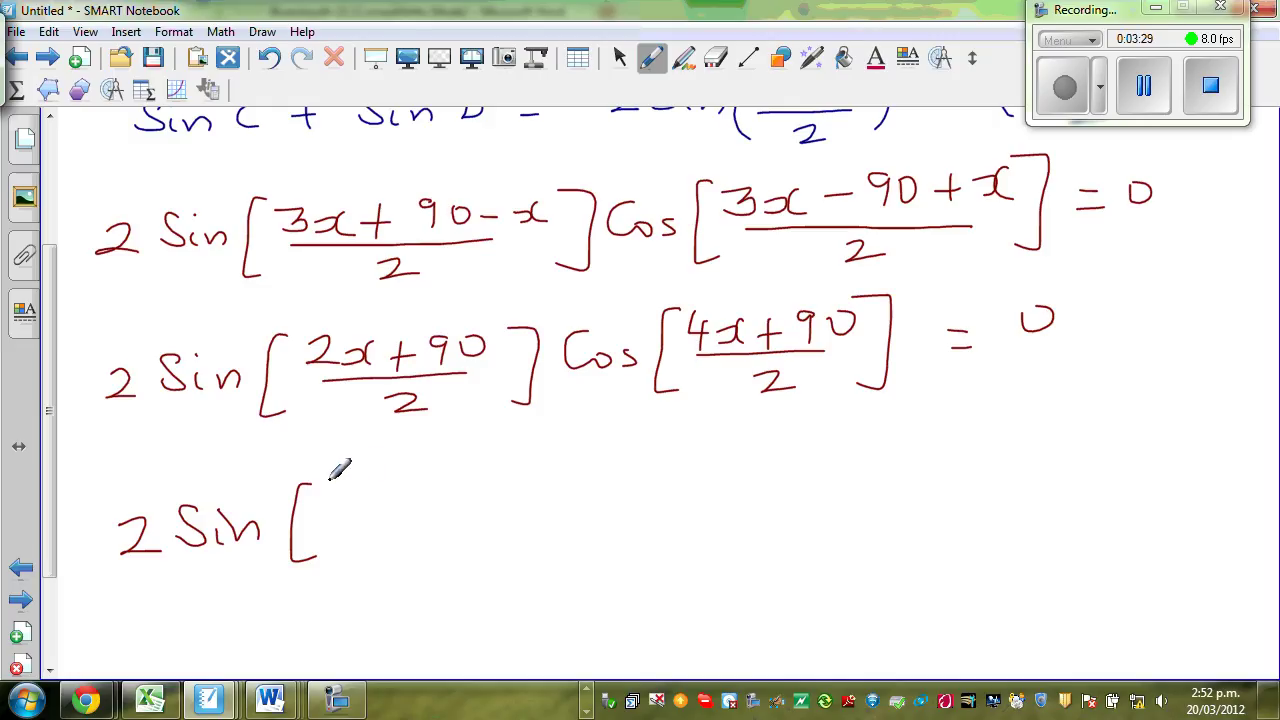
mouse_move(333, 500)
mouse_down()
mouse_move(366, 496)
mouse_move(382, 514)
mouse_move(453, 502)
mouse_move(447, 526)
mouse_move(468, 497)
mouse_move(493, 516)
mouse_move(475, 497)
mouse_move(507, 534)
mouse_up()
drag(594, 480, 591, 506)
drag(619, 488, 630, 505)
drag(683, 460, 681, 528)
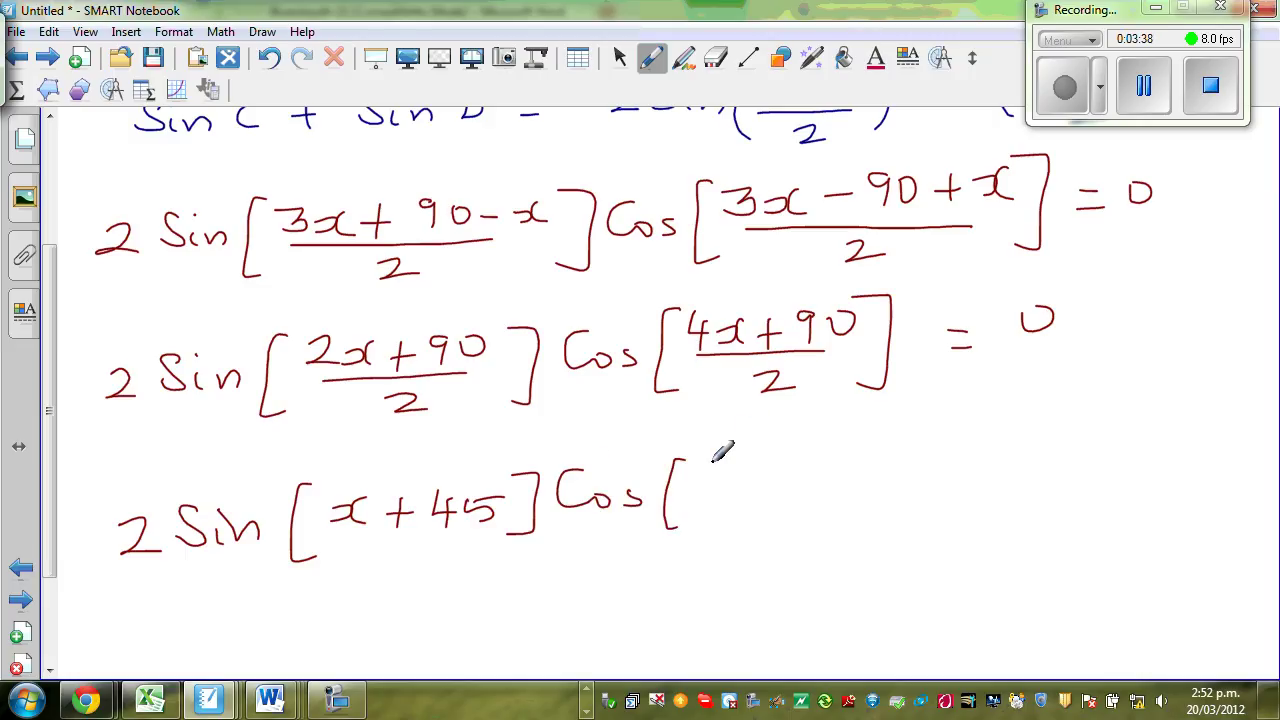
Erase the plus sign in 4x+90 with the Eraser and return to the Pen
click(692, 60)
click(730, 62)
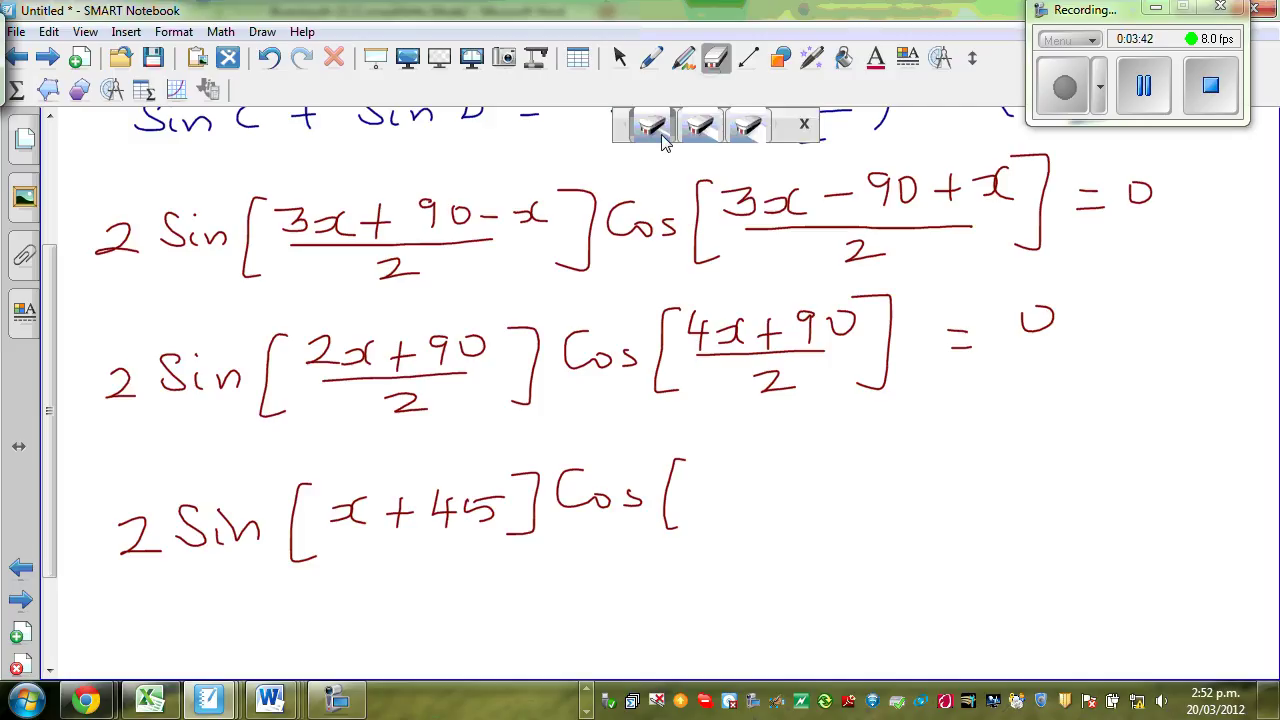
mouse_move(776, 318)
mouse_down()
mouse_move(771, 336)
mouse_move(784, 321)
mouse_up()
click(651, 58)
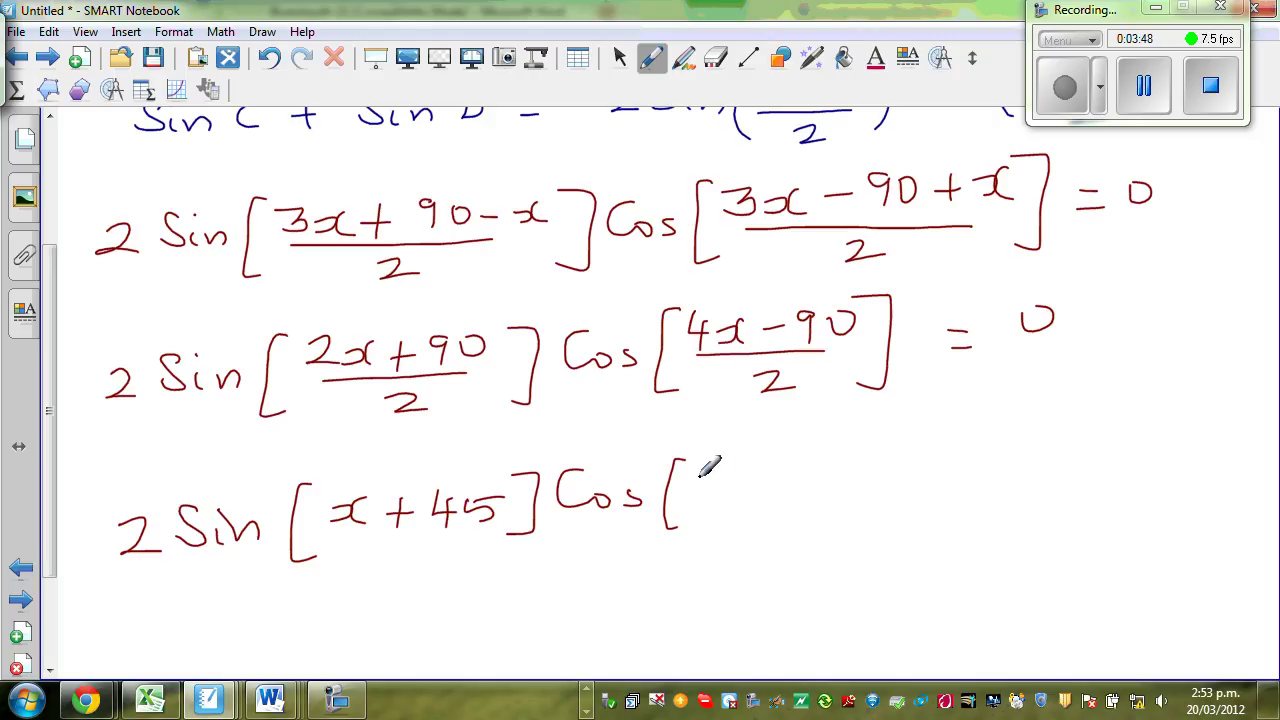
Finish the line as '2 Sin[x+45] Cos[2x−45] = 0'
mouse_move(697, 478)
mouse_down()
mouse_move(763, 487)
mouse_move(787, 499)
mouse_move(838, 496)
mouse_up()
drag(858, 478, 852, 496)
mouse_move(854, 474)
mouse_down()
mouse_move(878, 473)
mouse_move(916, 505)
mouse_move(896, 514)
mouse_move(976, 485)
mouse_up()
drag(1030, 450, 1018, 456)
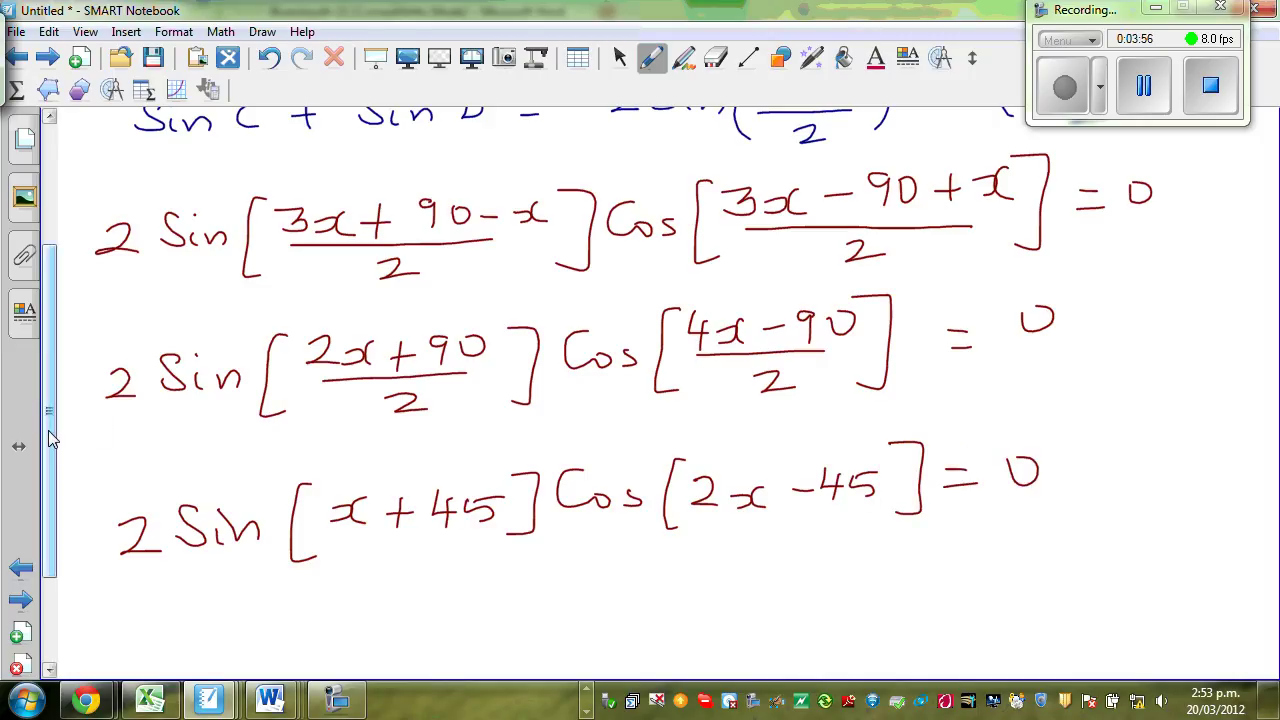
drag(48, 420, 48, 502)
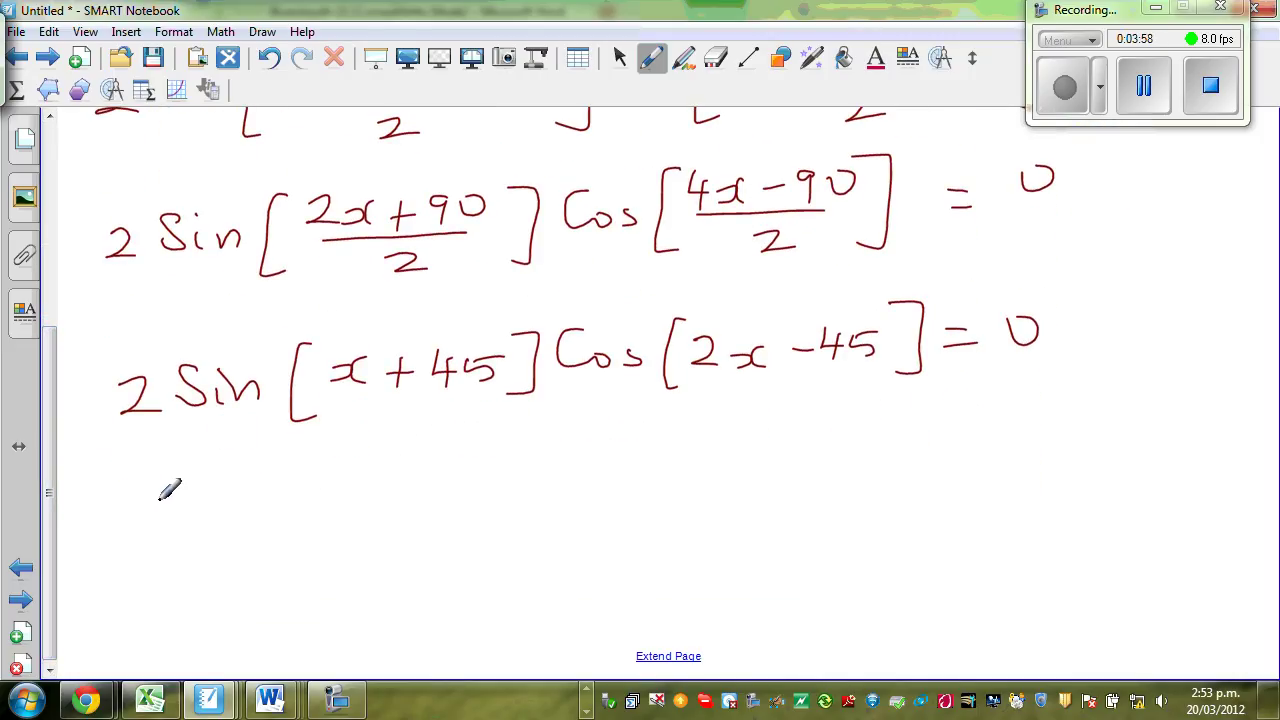
Write 'Sin(x+45) Cos(2x−45) = 0' on a new line
mouse_move(168, 492)
mouse_down()
mouse_move(147, 521)
mouse_move(226, 510)
mouse_move(256, 524)
mouse_move(330, 508)
mouse_move(321, 522)
mouse_move(364, 506)
mouse_move(356, 516)
mouse_up()
mouse_move(394, 484)
mouse_down()
mouse_move(386, 512)
mouse_move(429, 518)
mouse_up()
mouse_move(488, 476)
mouse_down()
mouse_move(457, 493)
mouse_move(488, 506)
mouse_up()
mouse_move(512, 486)
mouse_down()
mouse_move(514, 504)
mouse_move(530, 504)
mouse_up()
mouse_move(592, 464)
mouse_down()
mouse_move(623, 472)
mouse_move(605, 494)
mouse_move(666, 498)
mouse_up()
mouse_move(684, 476)
mouse_down()
mouse_move(764, 484)
mouse_move(735, 483)
mouse_move(778, 496)
mouse_up()
mouse_move(786, 470)
mouse_down()
mouse_move(800, 466)
mouse_move(818, 503)
mouse_move(876, 478)
mouse_up()
drag(857, 492, 906, 466)
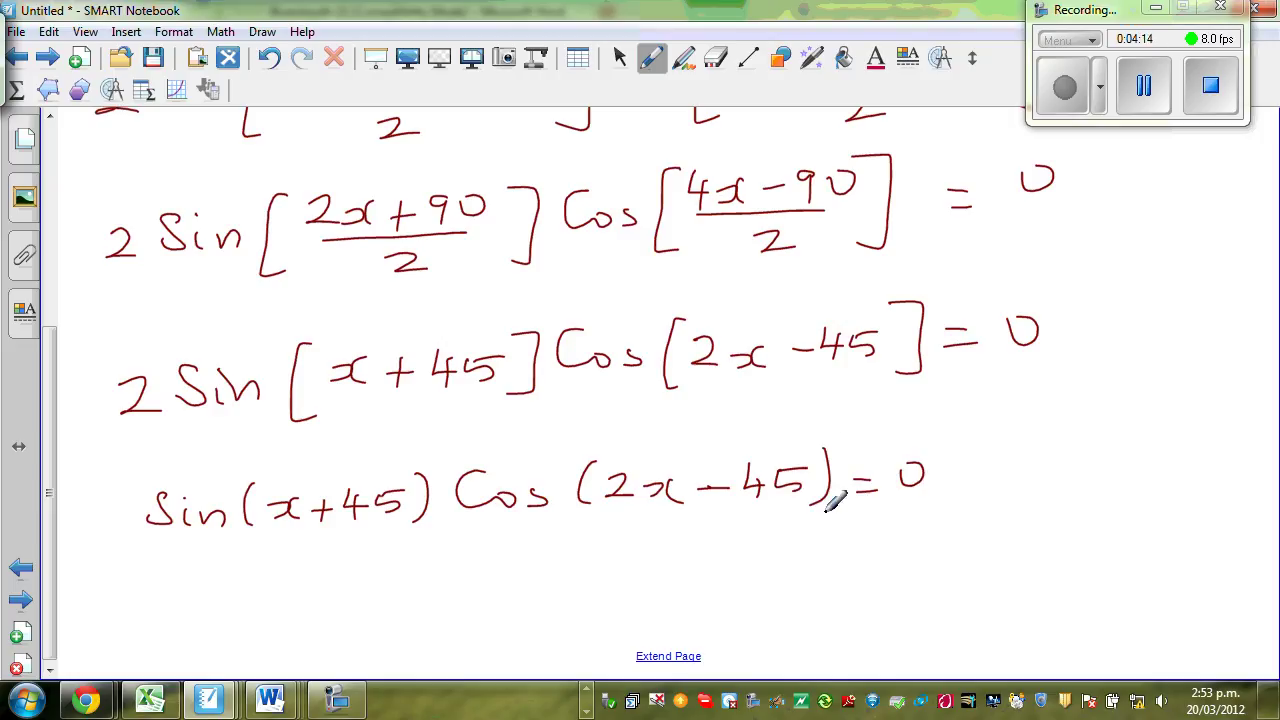
Extend the page and write '∴ Sin(x+45) = 0' and 'Cos(2x−45) = 0' side by side
click(668, 656)
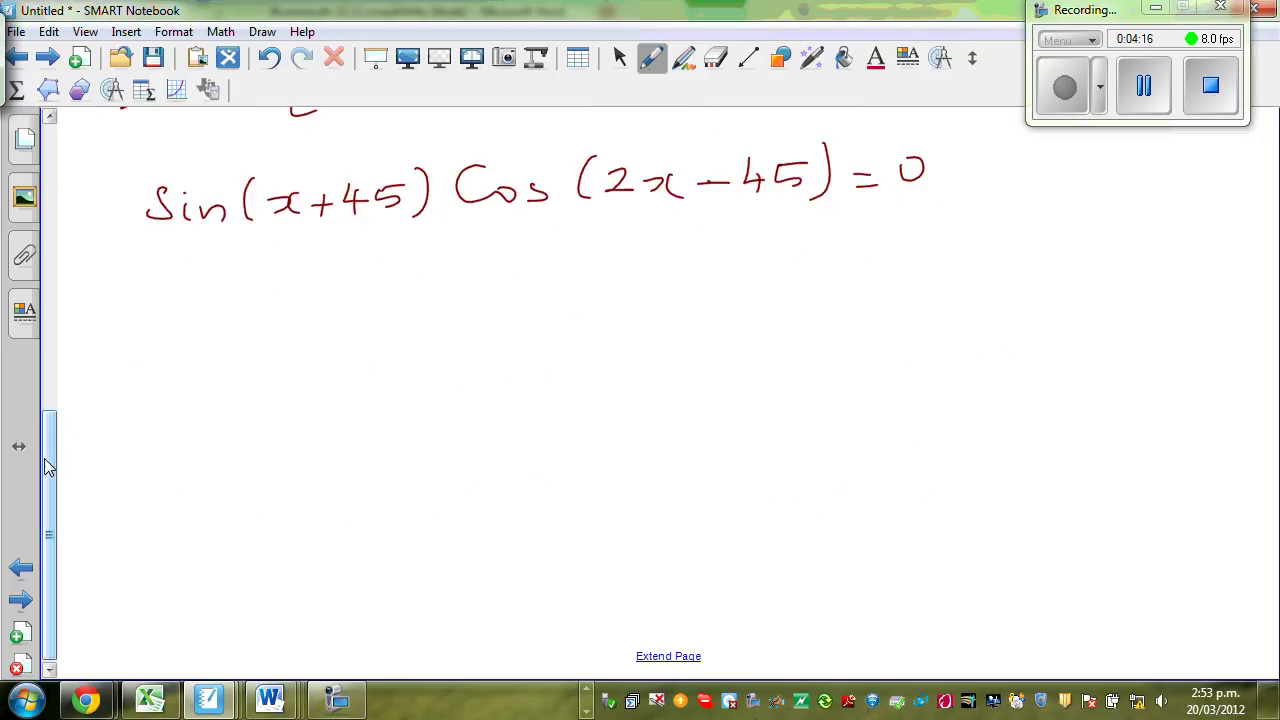
scroll(92, 432, up, 3)
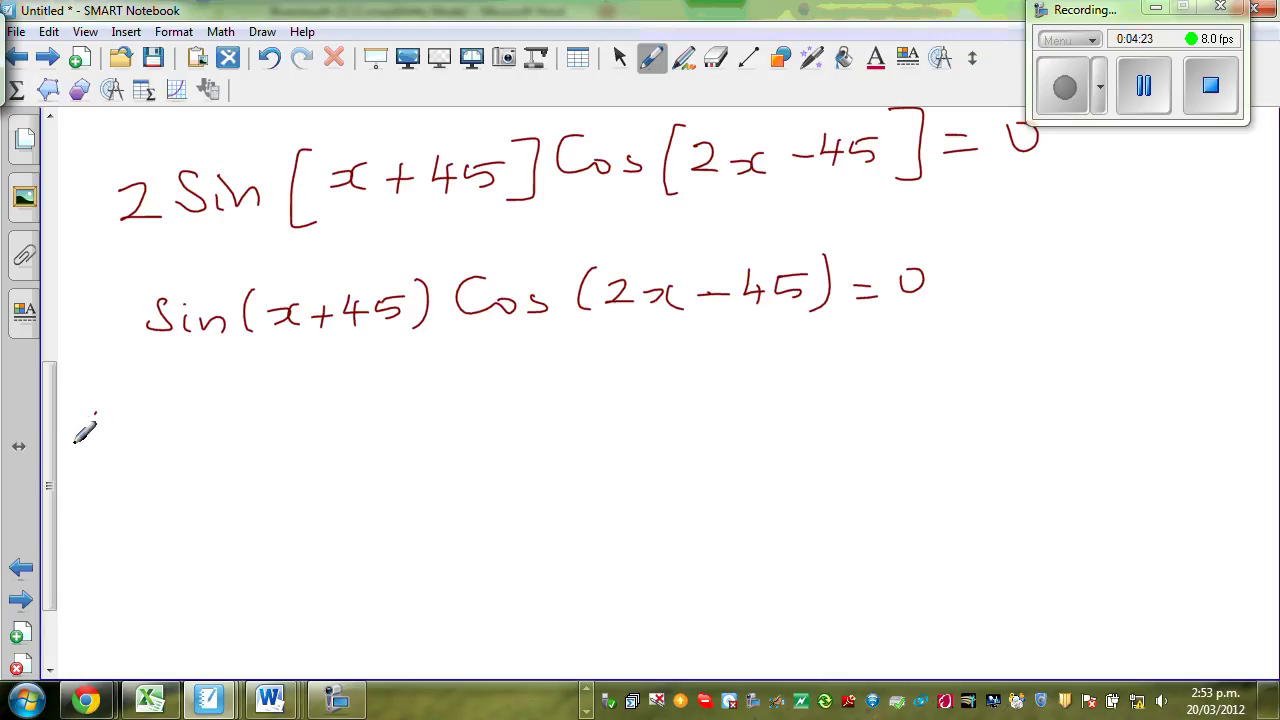
mouse_move(180, 392)
mouse_down()
mouse_move(183, 424)
mouse_move(194, 403)
mouse_move(212, 430)
mouse_move(277, 425)
mouse_move(314, 398)
mouse_move(346, 424)
mouse_up()
mouse_move(330, 408)
mouse_down()
mouse_move(450, 426)
mouse_move(514, 400)
mouse_up()
mouse_move(790, 369)
mouse_down()
mouse_move(797, 399)
mouse_move(900, 398)
mouse_move(997, 384)
mouse_move(991, 374)
mouse_move(1024, 371)
mouse_move(1074, 331)
mouse_move(1063, 400)
mouse_move(1150, 364)
mouse_up()
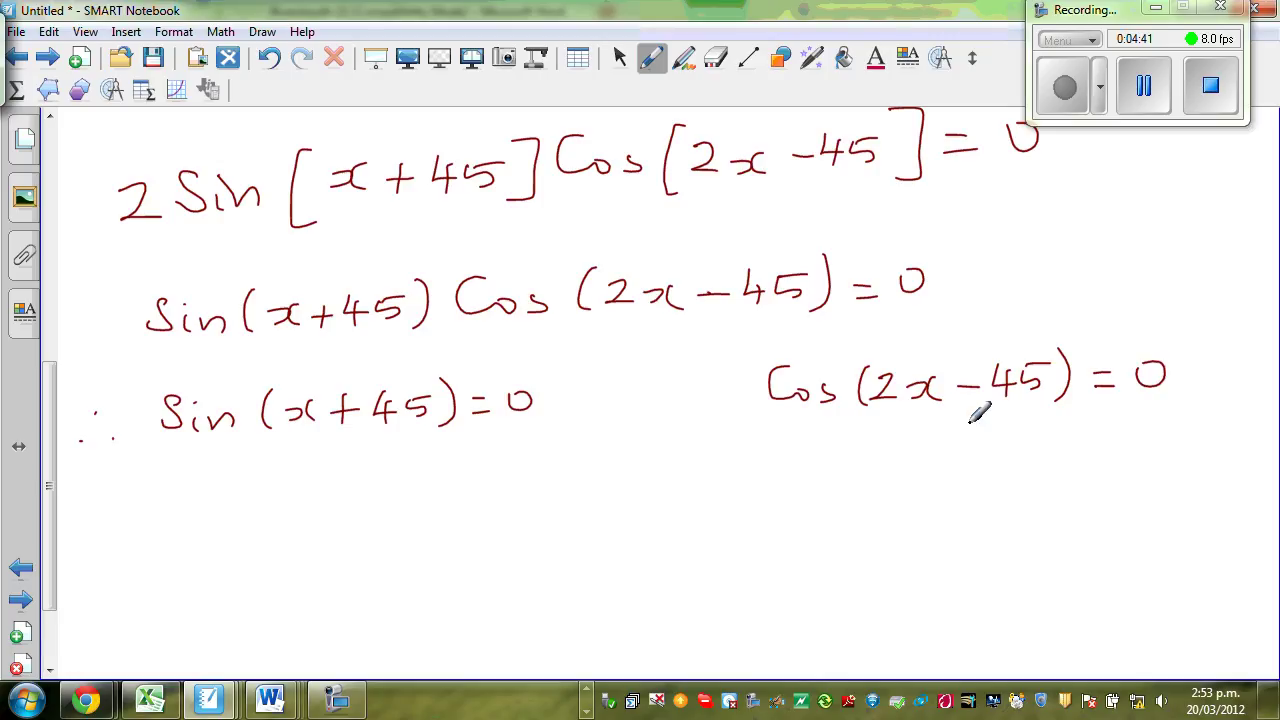
click(80, 440)
drag(48, 484, 45, 527)
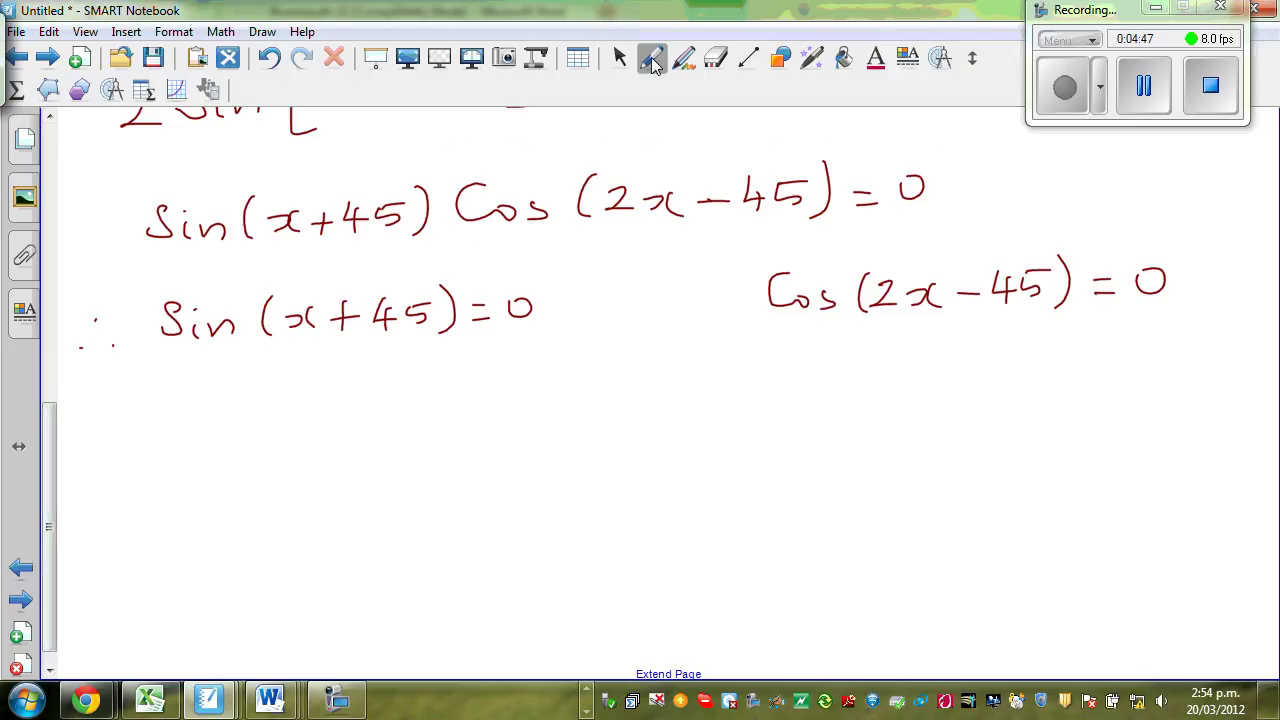
Switch to the blue pen and write 'If Sinθ = Sin α, then'
click(651, 57)
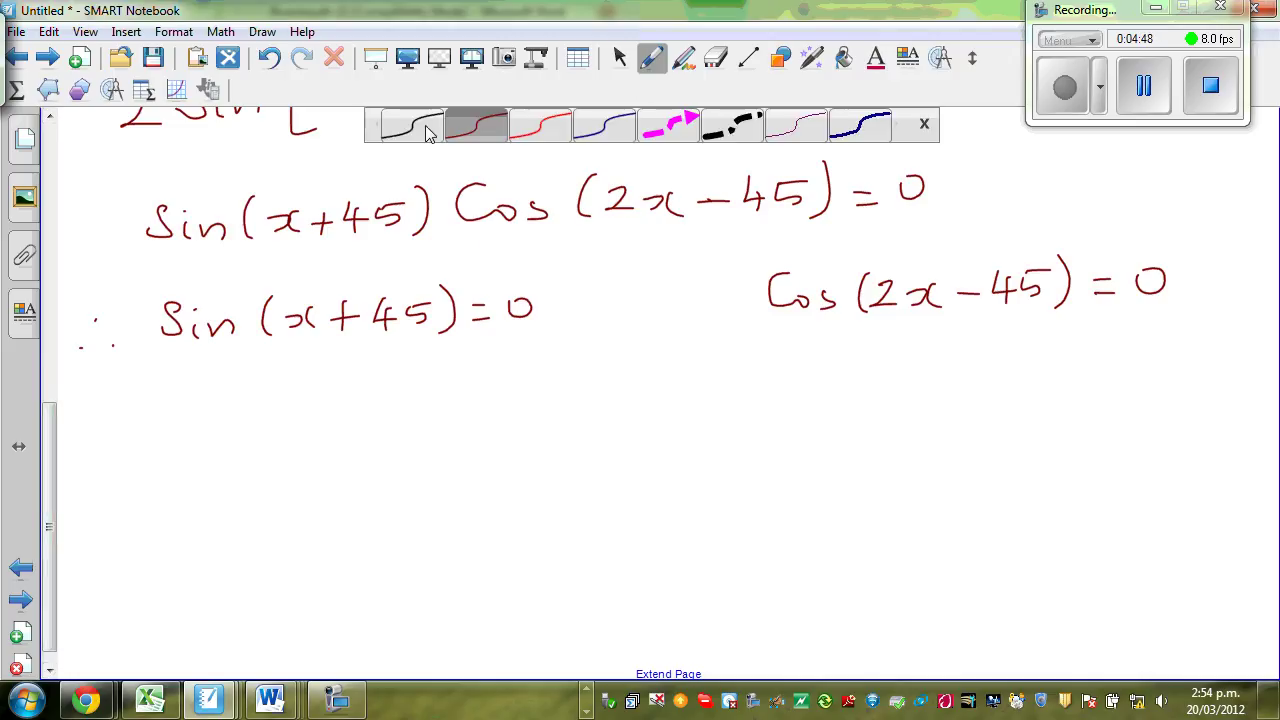
click(620, 124)
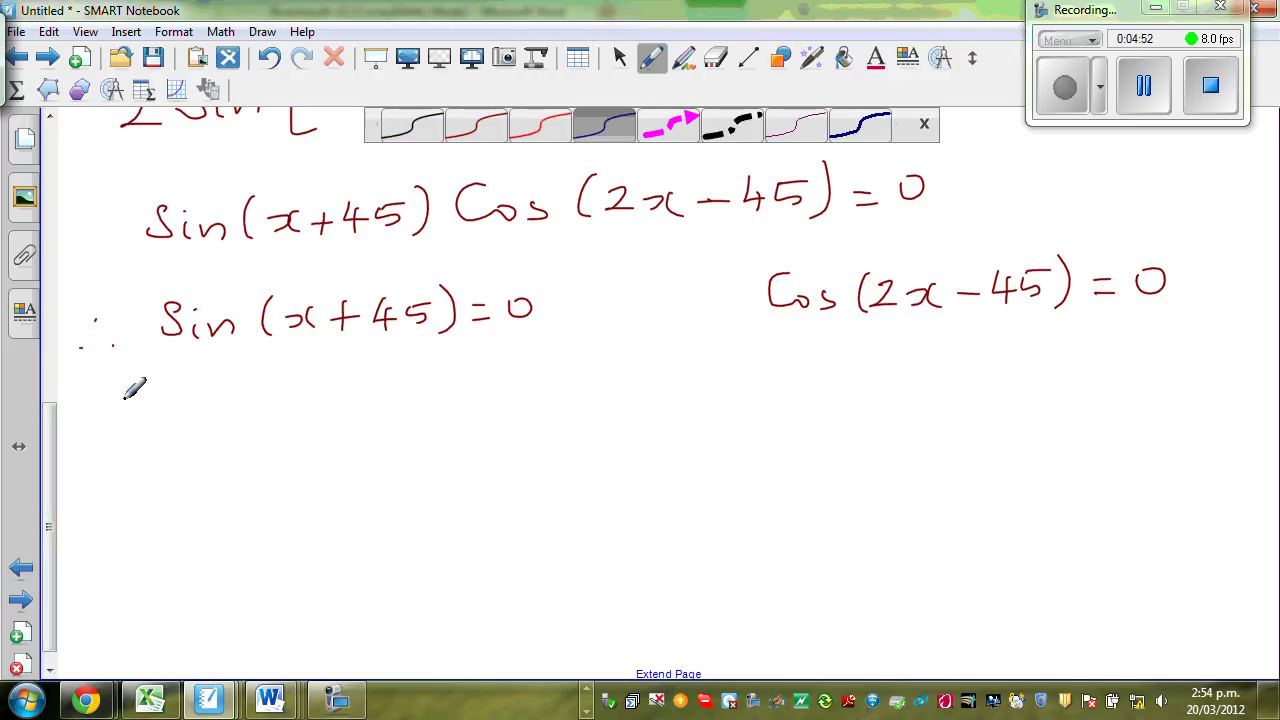
drag(118, 392, 116, 425)
mouse_move(103, 426)
mouse_down()
mouse_move(130, 423)
mouse_move(130, 390)
mouse_move(140, 450)
mouse_move(162, 405)
mouse_move(256, 420)
mouse_move(280, 390)
mouse_move(333, 396)
mouse_up()
drag(308, 413, 334, 411)
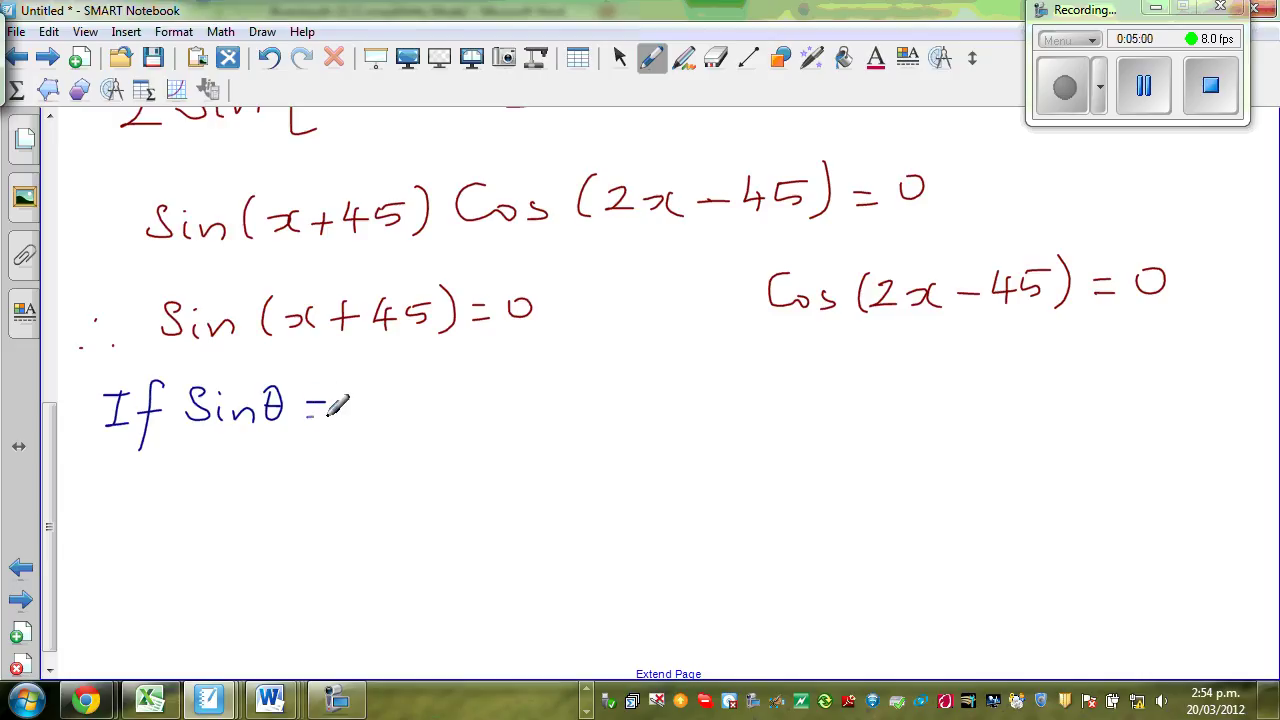
mouse_move(388, 378)
mouse_down()
mouse_move(367, 405)
mouse_move(486, 409)
mouse_up()
mouse_move(538, 367)
mouse_down()
mouse_move(530, 399)
mouse_move(552, 375)
mouse_move(585, 402)
mouse_move(628, 404)
mouse_up()
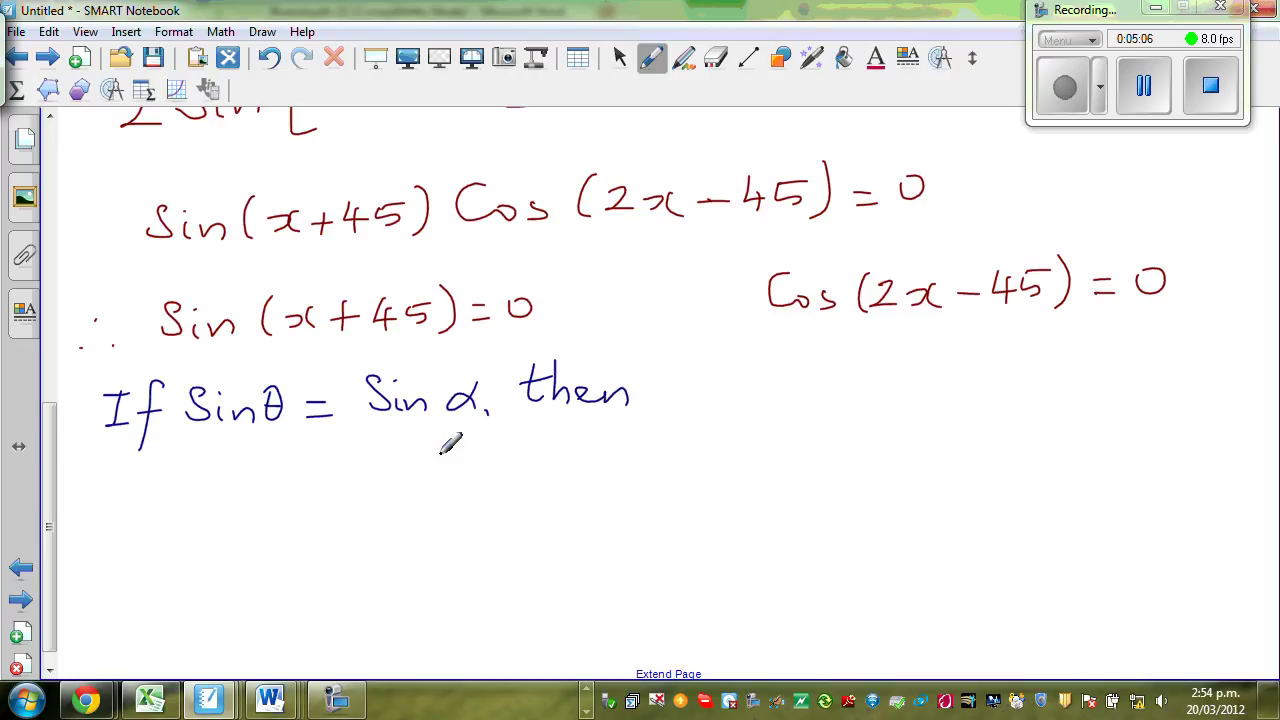
Write 'θ = 180n + (−1)^n' on the next line
mouse_move(179, 489)
mouse_down()
mouse_move(184, 456)
mouse_move(181, 478)
mouse_move(232, 482)
mouse_move(233, 494)
mouse_move(318, 470)
mouse_move(391, 496)
mouse_up()
mouse_move(437, 460)
mouse_down()
mouse_move(432, 488)
mouse_move(480, 490)
mouse_up()
drag(500, 455, 504, 492)
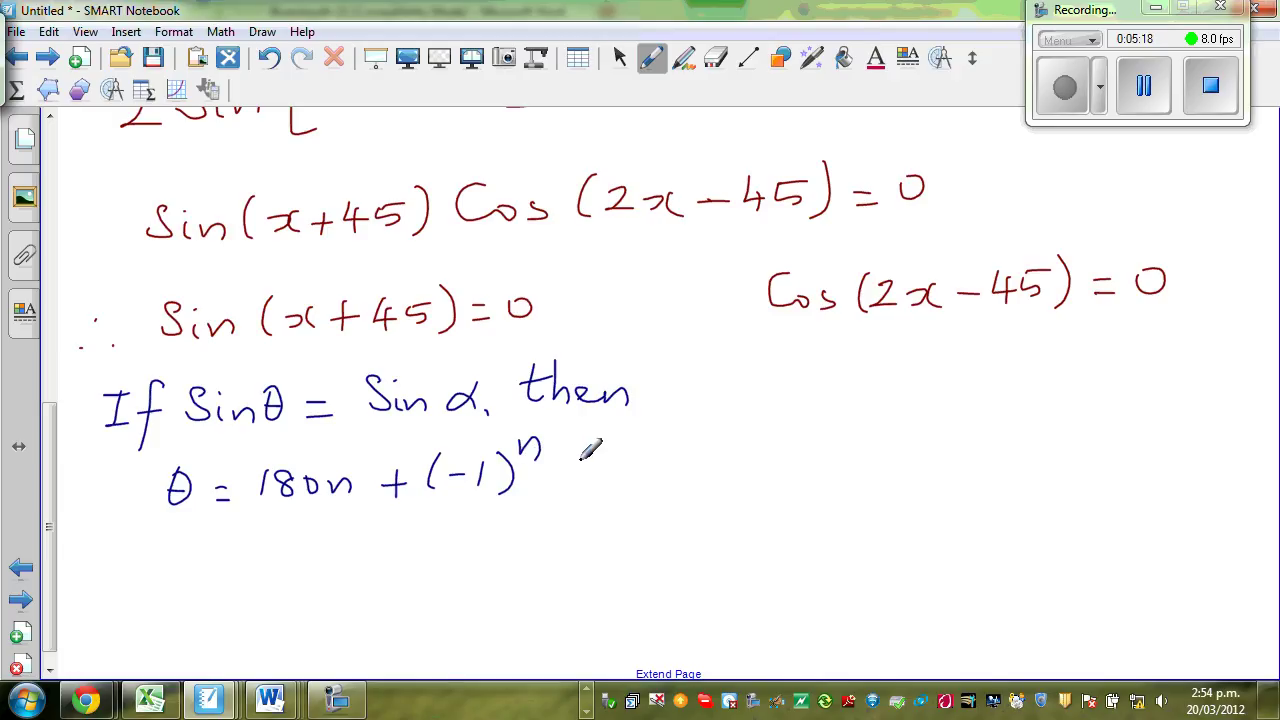